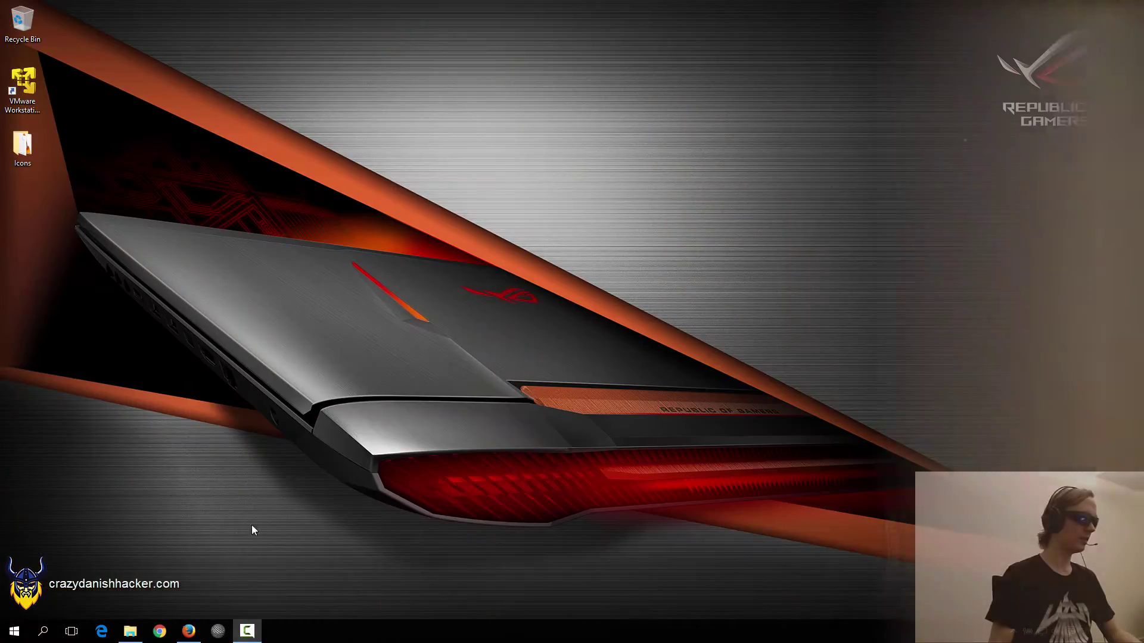
# Search the web for 'rtl sdr' in a new Firefox tab
pyautogui.click(189, 632)
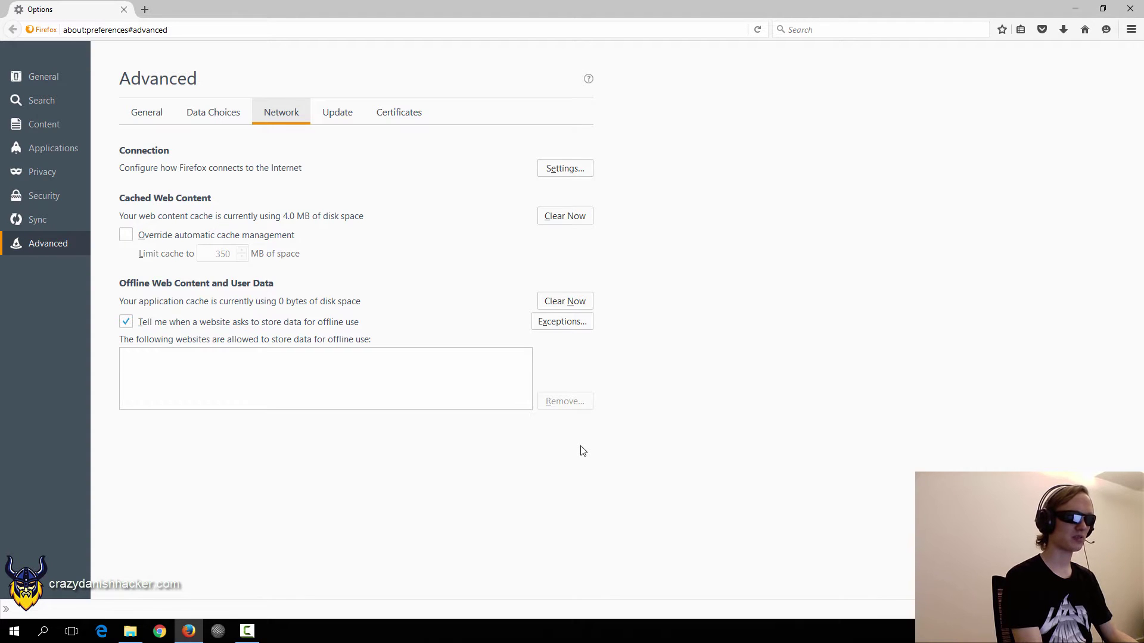
pyautogui.hotkey('ctrl', 't')
pyautogui.write('rtl s')
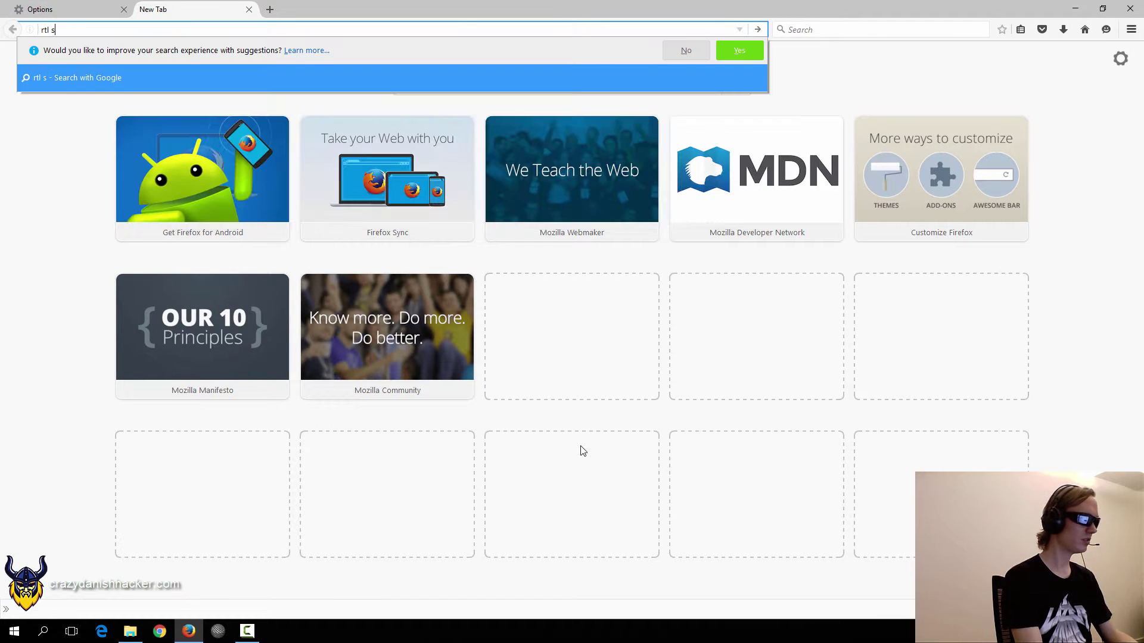
pyautogui.write('dr')
pyautogui.press('Return')
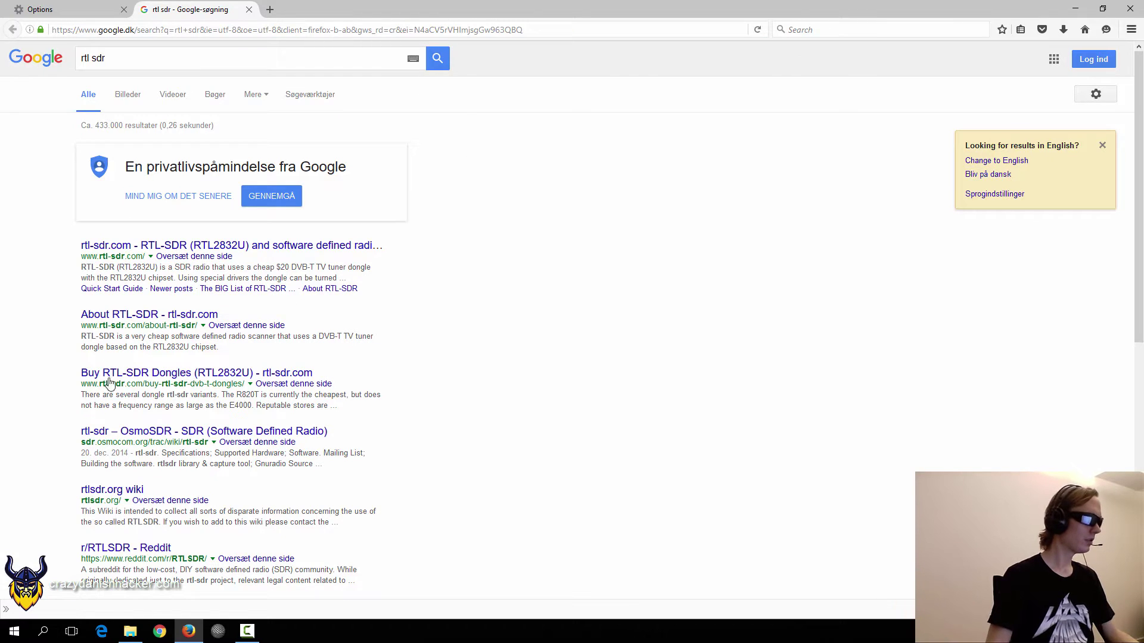
# Open the rtl-sdr.com homepage from the results and skim it
pyautogui.click(149, 251)
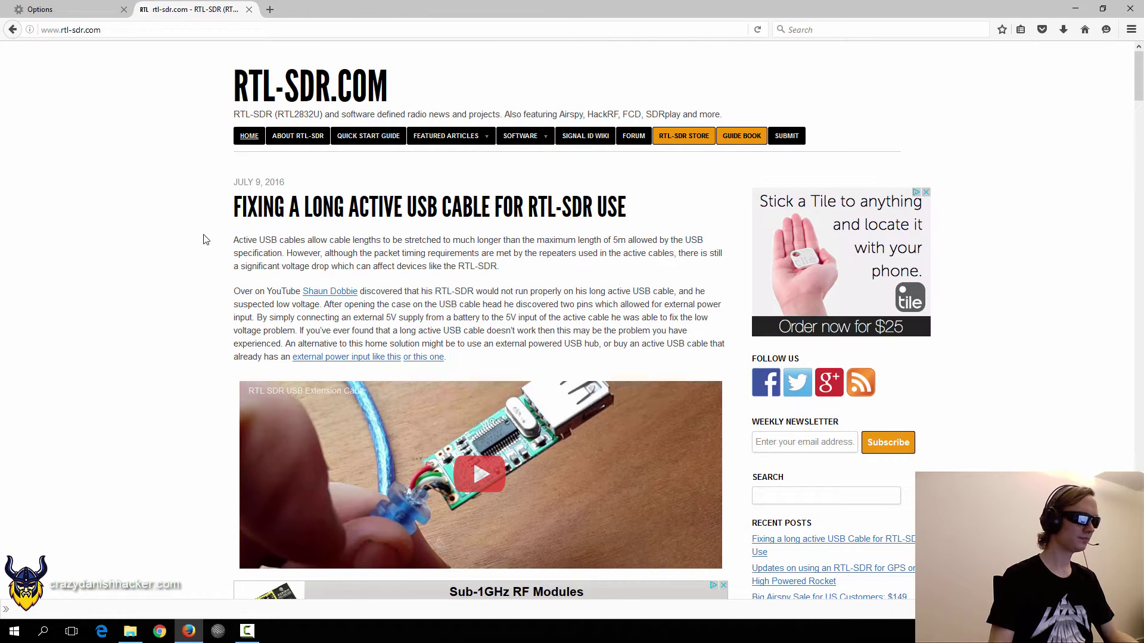
pyautogui.scroll(-3, 50, 286)
pyautogui.scroll(-4, 50, 286)
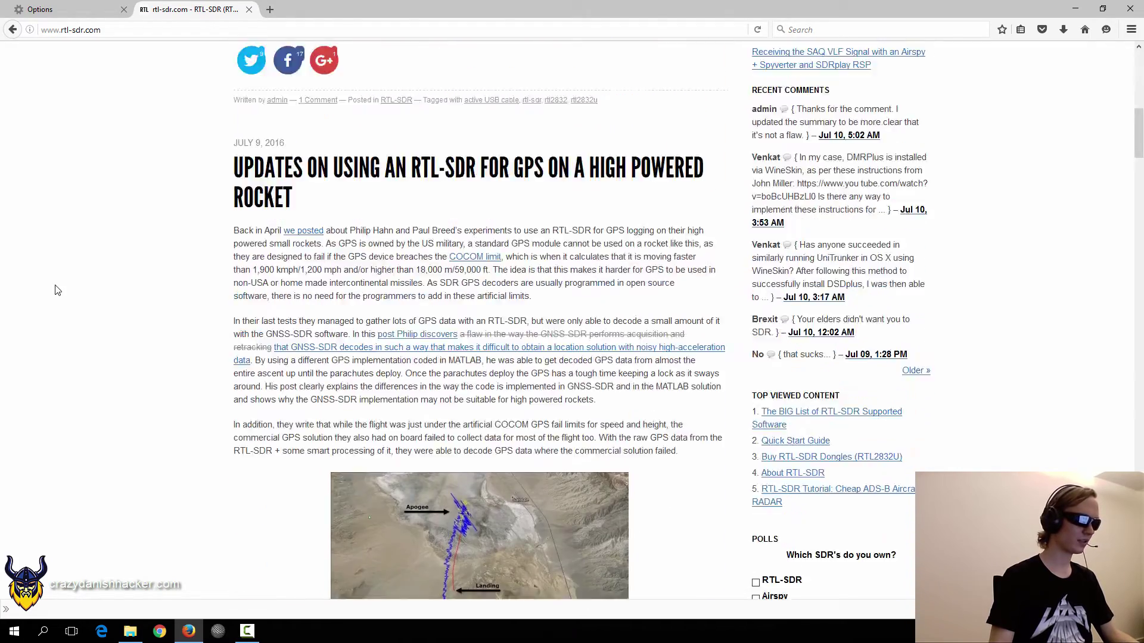
pyautogui.scroll(6, 56, 286)
# Open the Quick Start Guide, then the Buy RTL-SDR Dongles page in a new tab
pyautogui.click(371, 139)
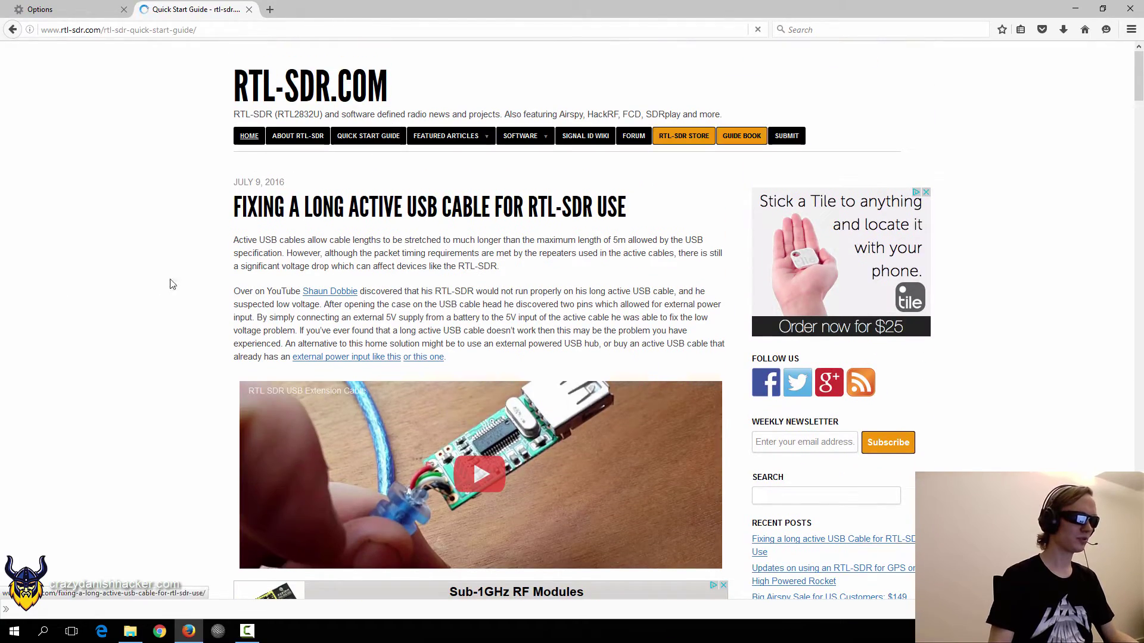
pyautogui.scroll(-3, 276, 261)
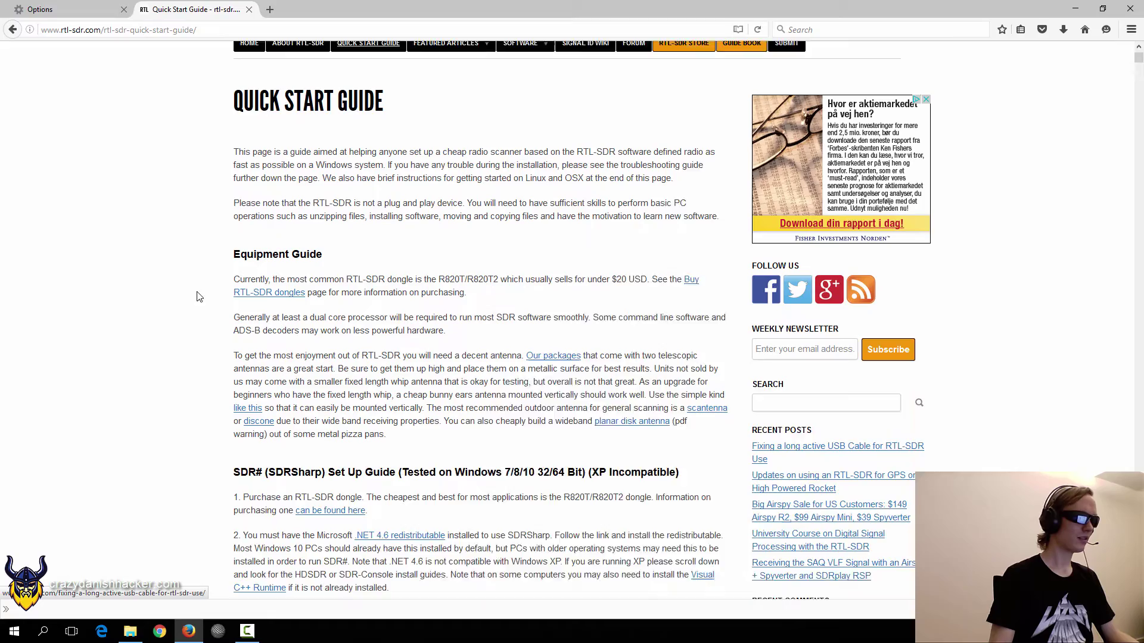
pyautogui.click(274, 250)
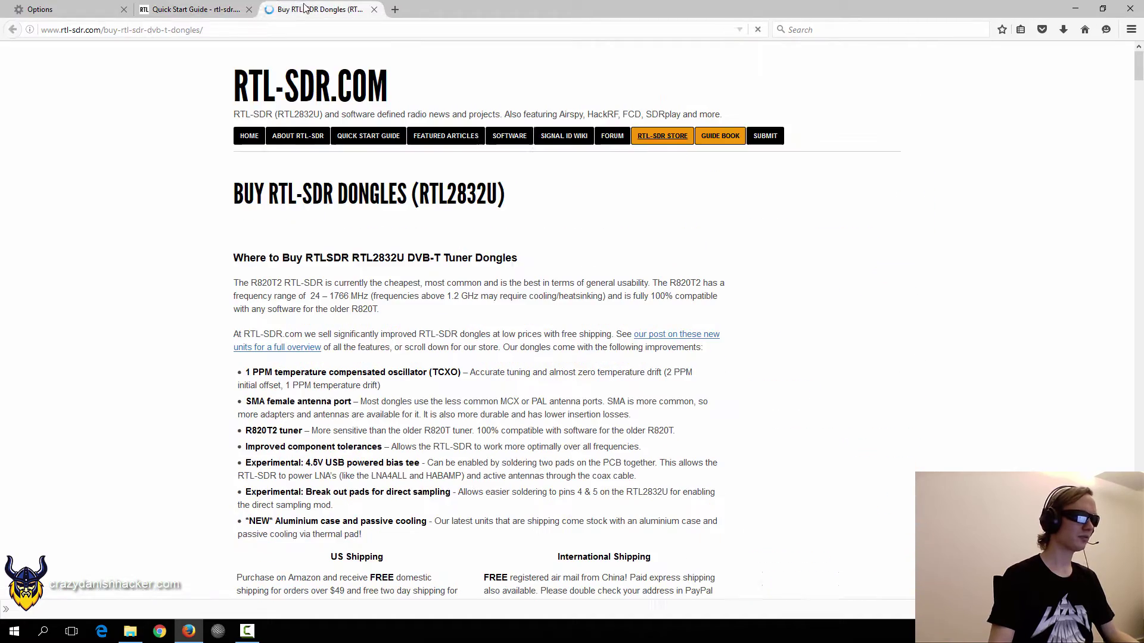
pyautogui.scroll(-15, 92, 311)
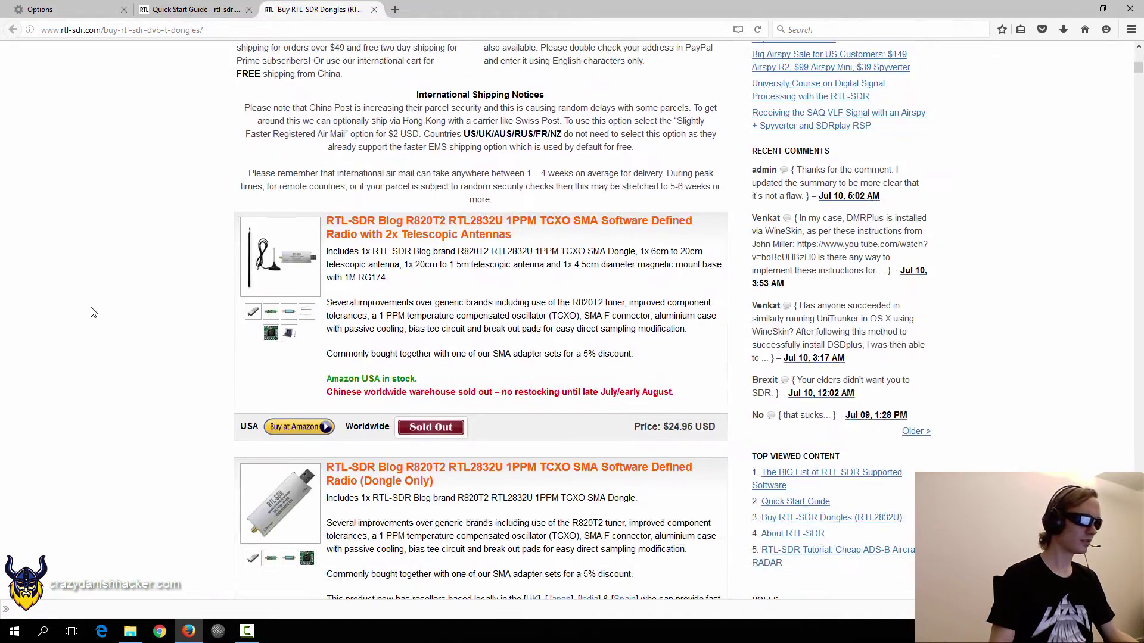
pyautogui.scroll(3, 94, 311)
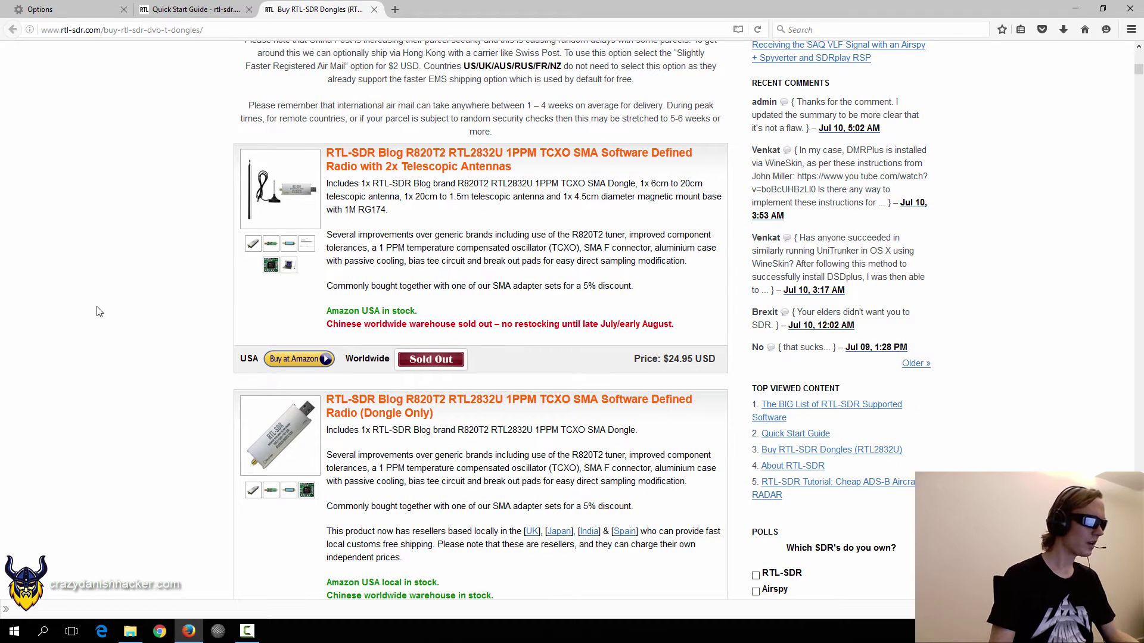
# View the first dongle product's enlarged photo, then scroll through the listed products
pyautogui.click(295, 197)
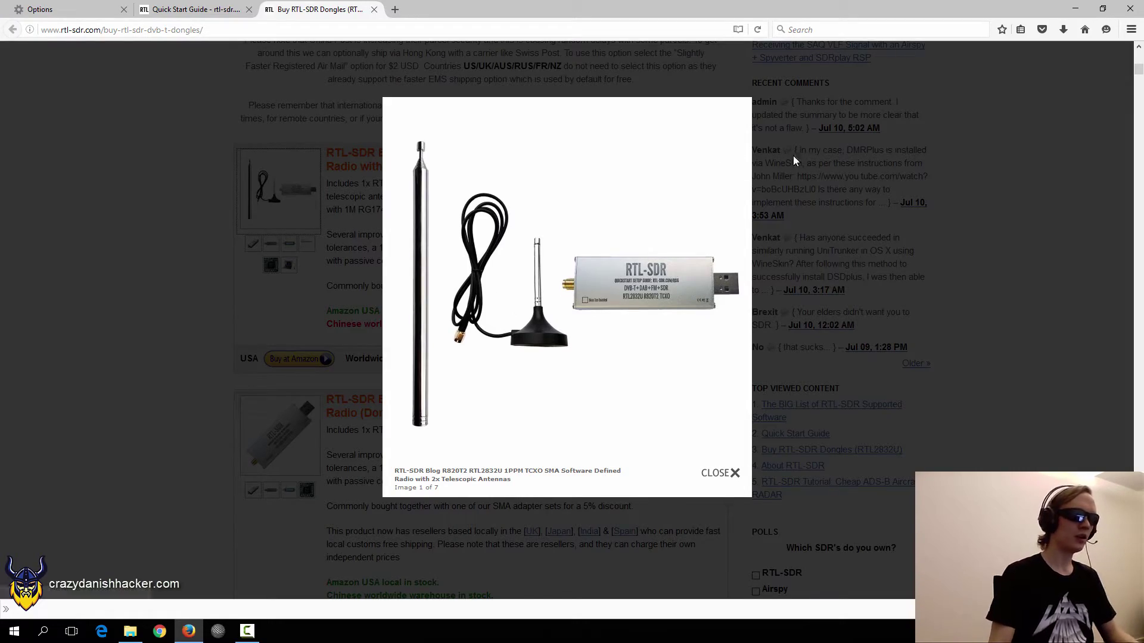
pyautogui.click(716, 491)
pyautogui.scroll(-8, 461, 227)
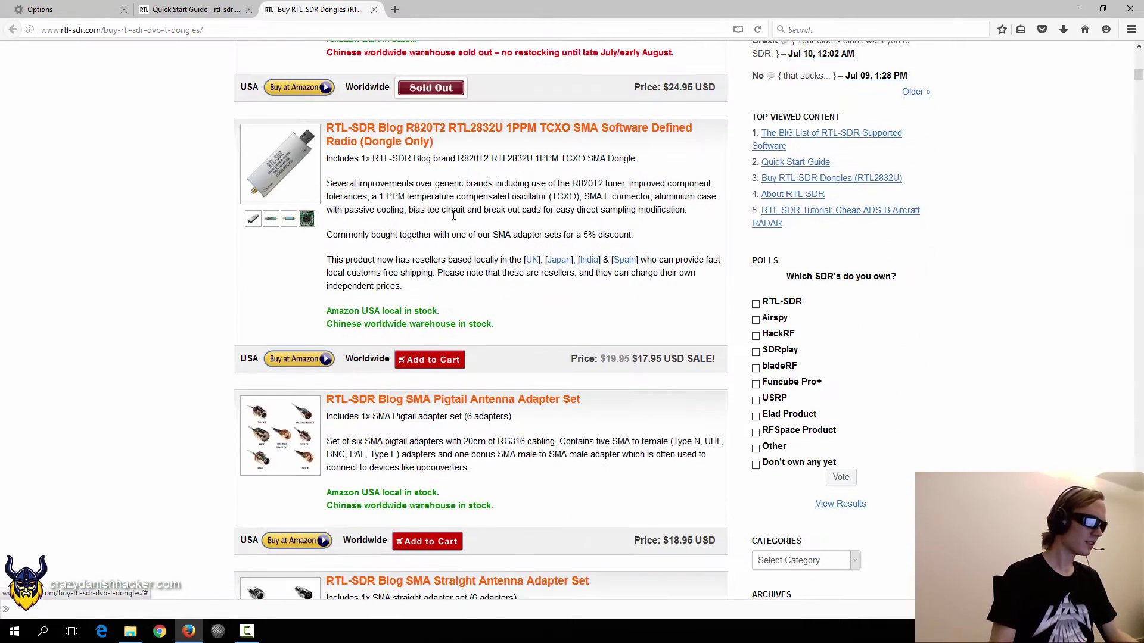
pyautogui.scroll(-20, 461, 227)
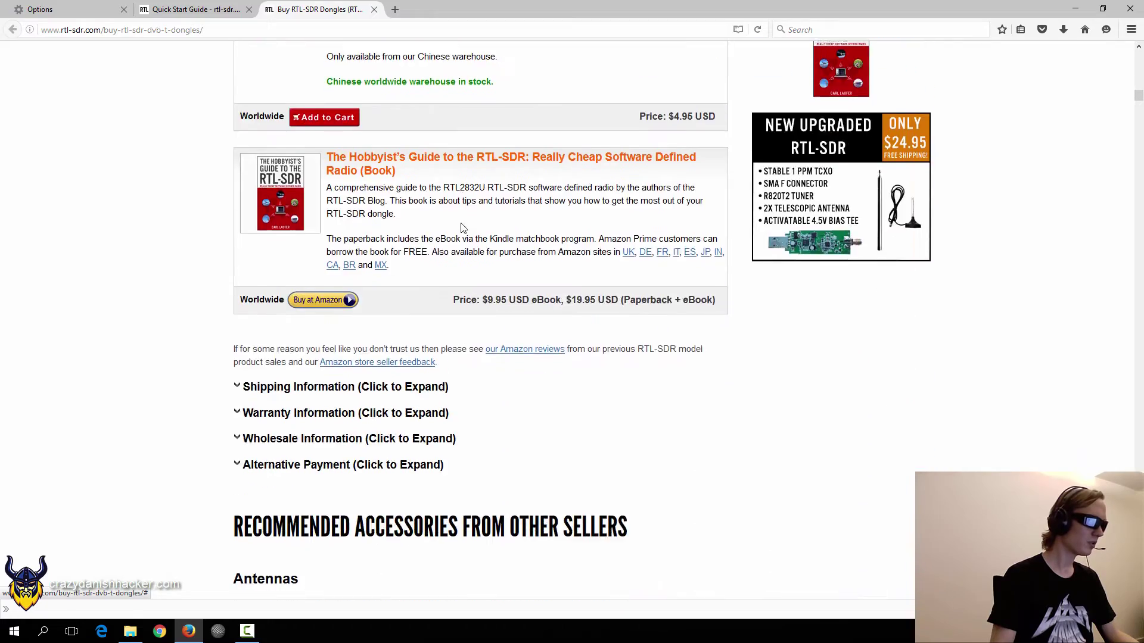
pyautogui.scroll(-7, 463, 228)
pyautogui.scroll(-9, 463, 228)
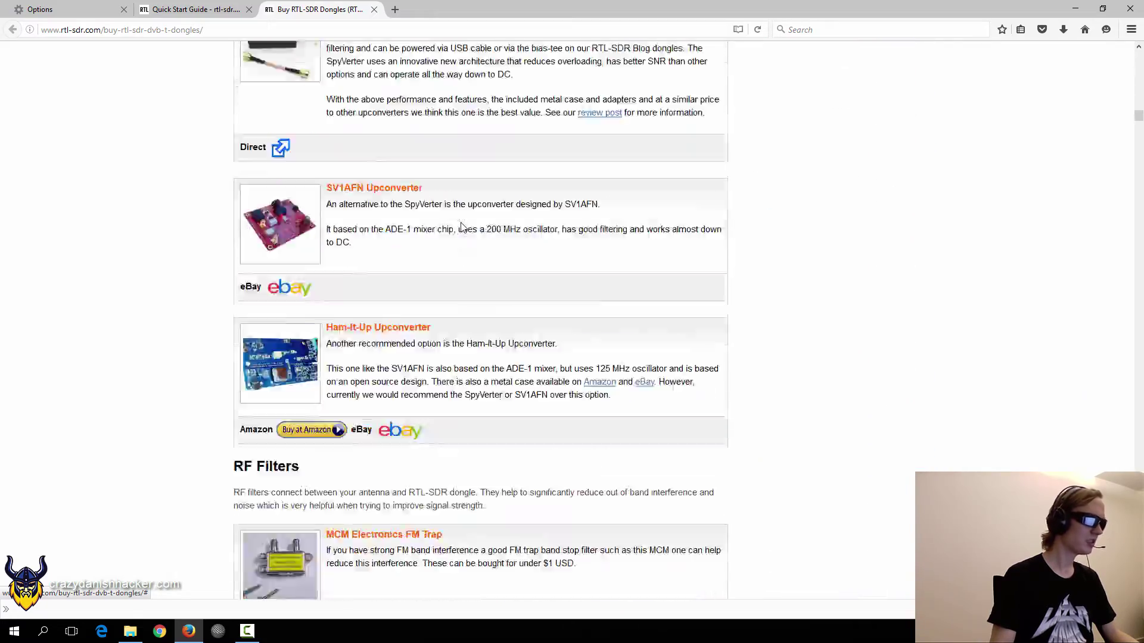
# Review the R820T2 TCXO dongle kit's included-items description
pyautogui.scroll(20, 224, 179)
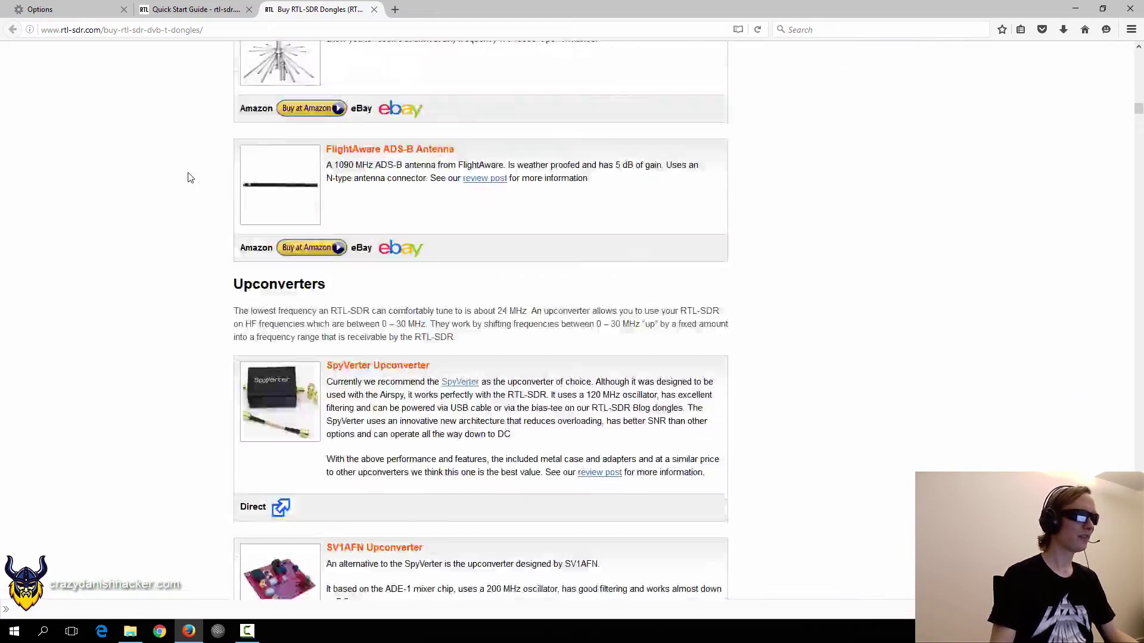
pyautogui.scroll(-1, 224, 318)
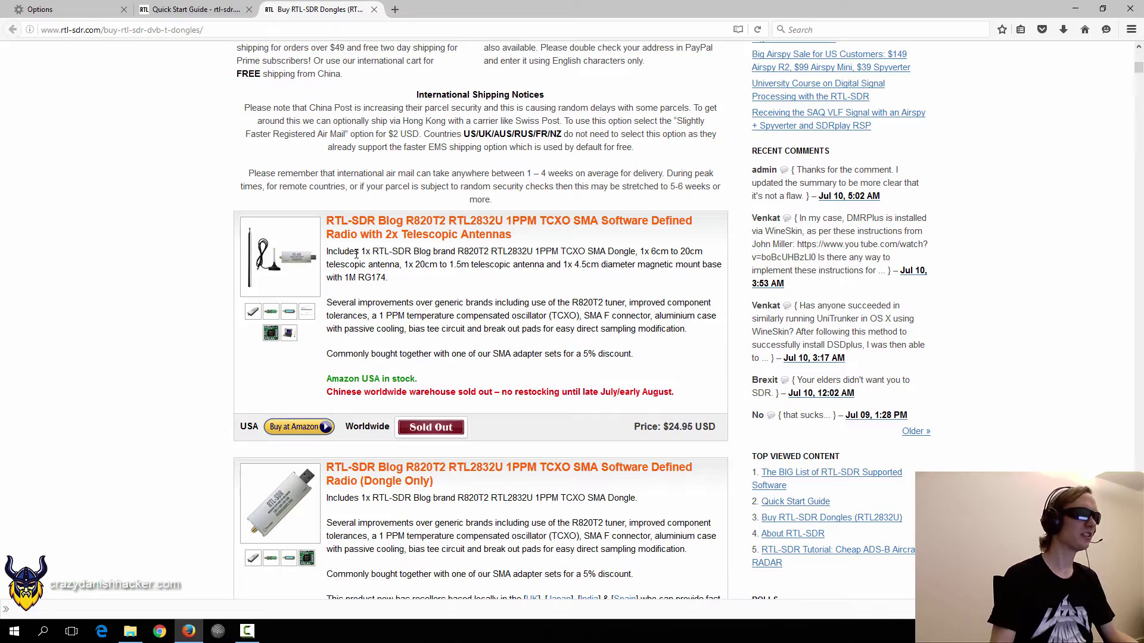
pyautogui.moveTo(419, 251); pyautogui.dragTo(517, 253)
pyautogui.click(544, 264)
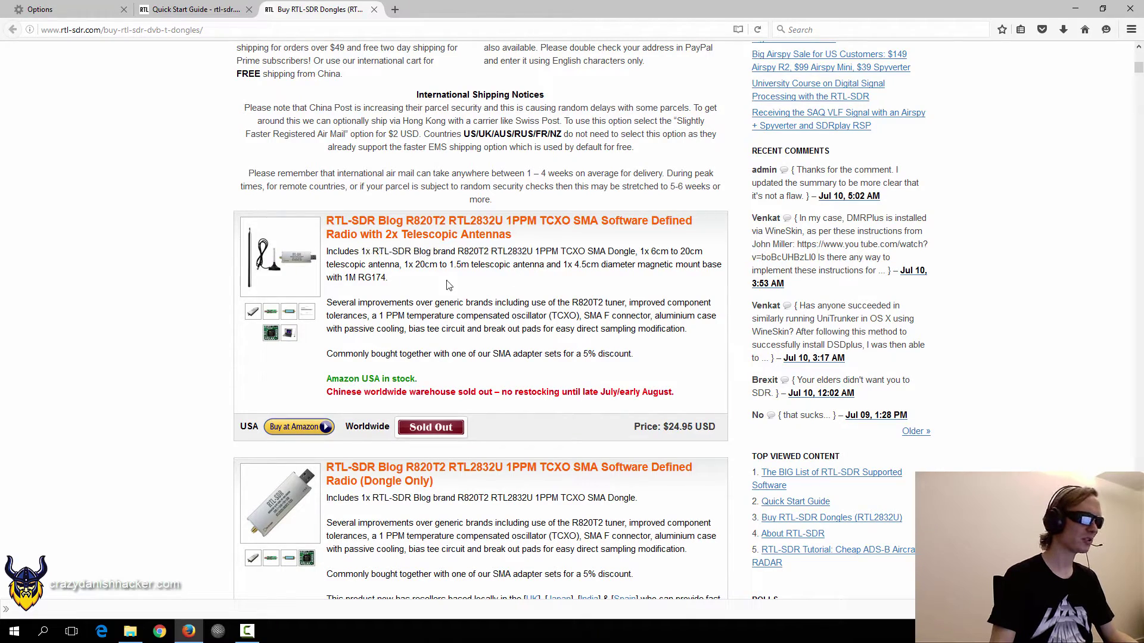
pyautogui.scroll(5, 463, 286)
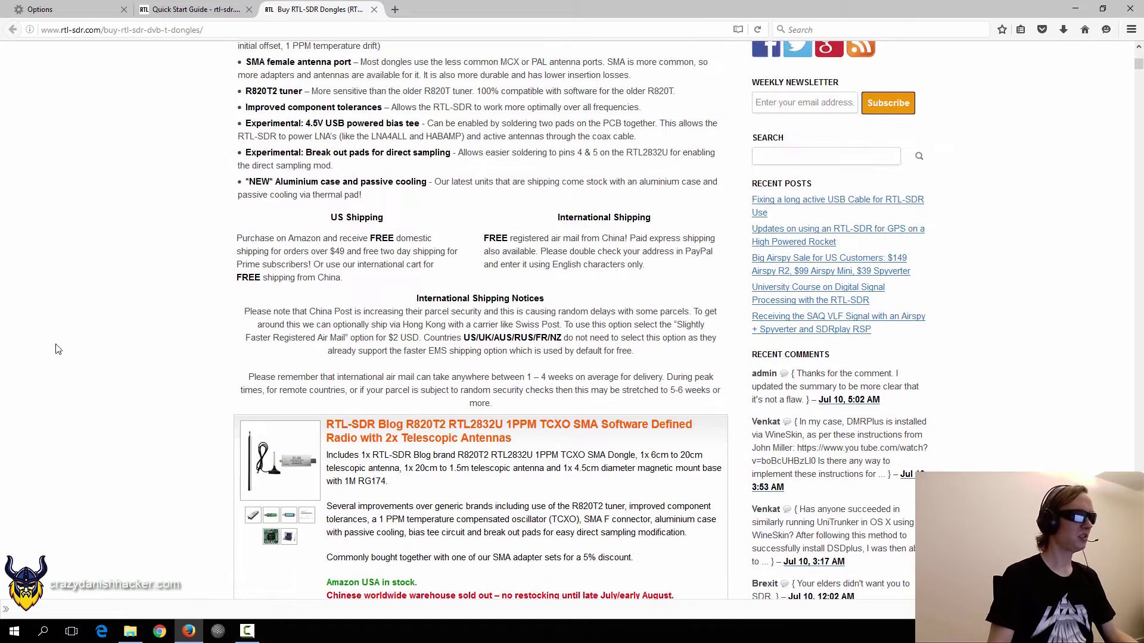
pyautogui.scroll(5, 124, 329)
pyautogui.scroll(-2, 128, 327)
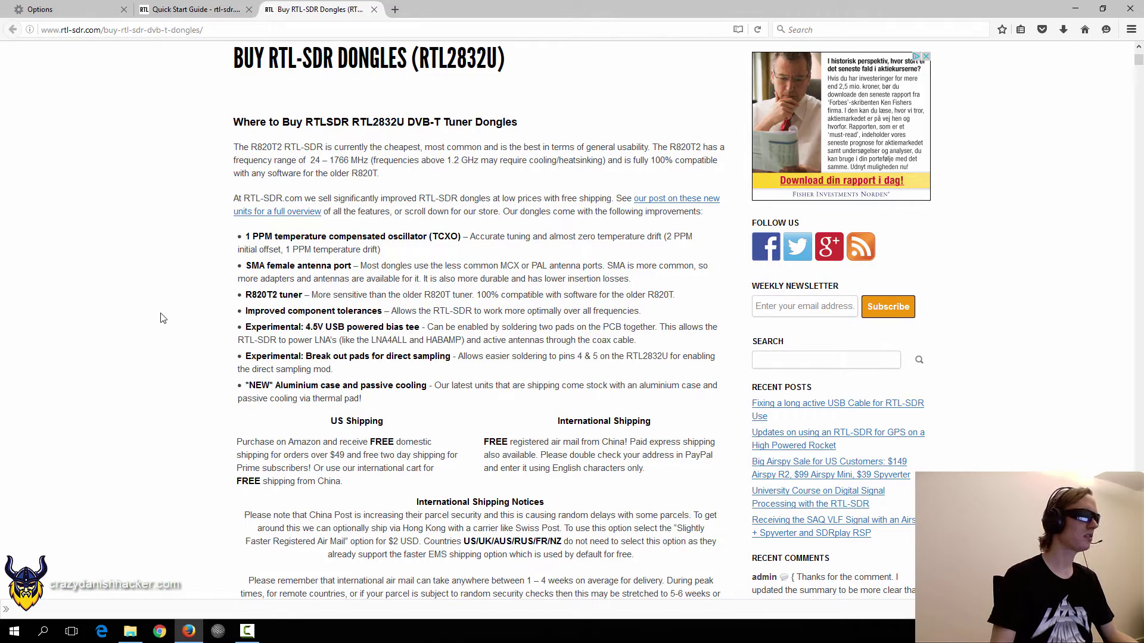
# Close the dongle shop tab and scroll the Quick Start Guide to the SDR# set-up section
pyautogui.hotkey('ctrl', 'w')
pyautogui.scroll(-6, 413, 250)
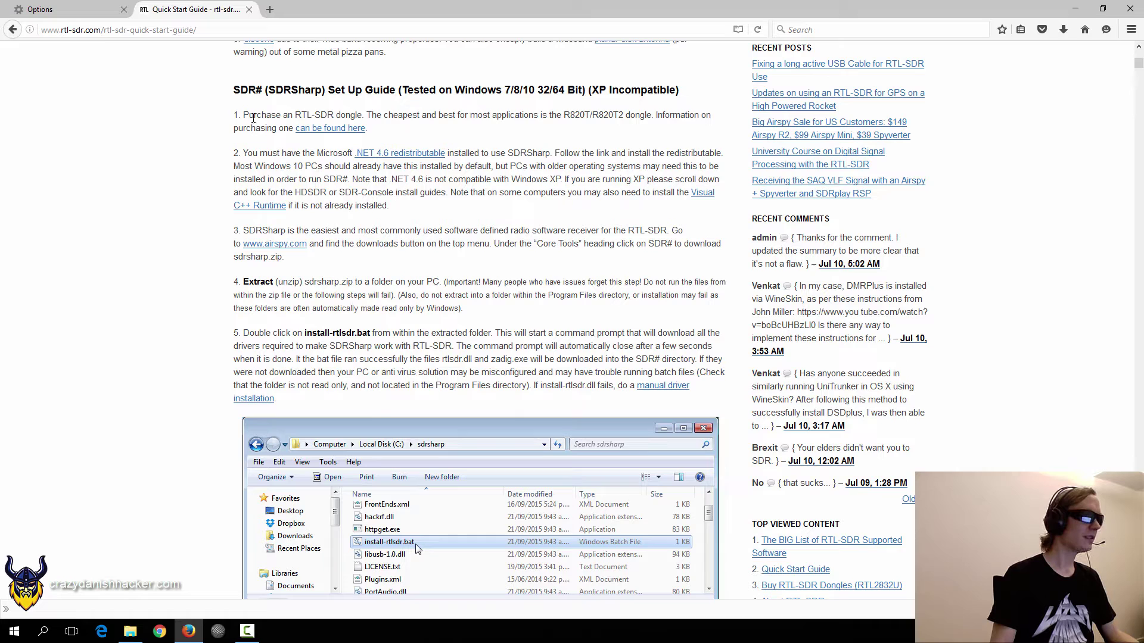
pyautogui.click(378, 113)
pyautogui.scroll(-1, 265, 97)
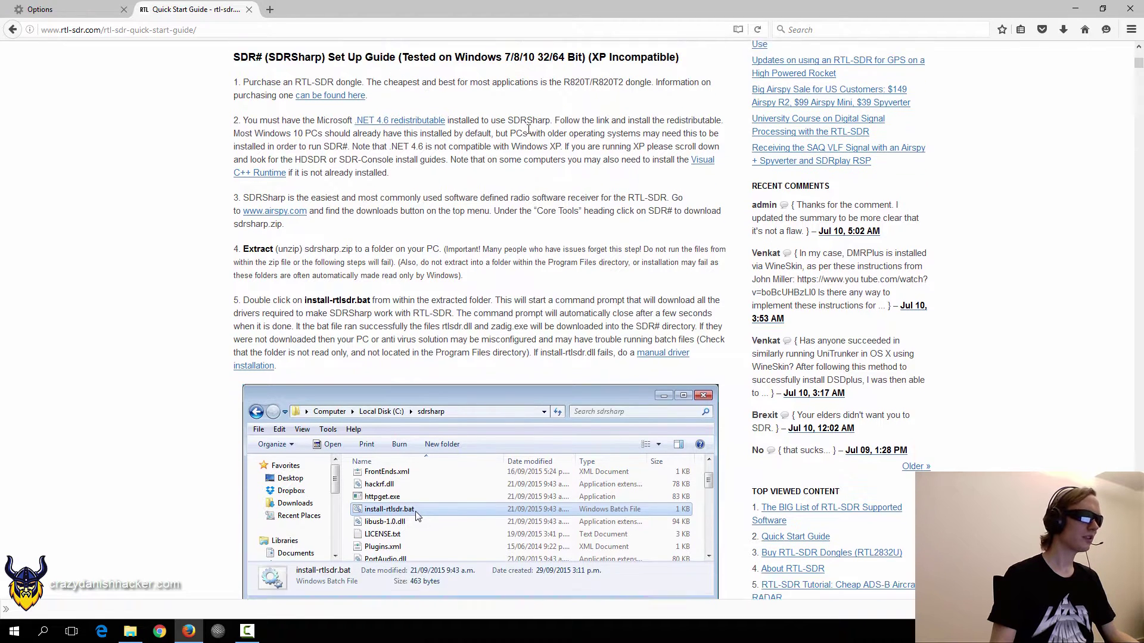
# Read SDR# set-up steps 2 and 3 on the .NET requirement and SDRSharp
pyautogui.moveTo(245, 88); pyautogui.dragTo(506, 98)
pyautogui.click(541, 99)
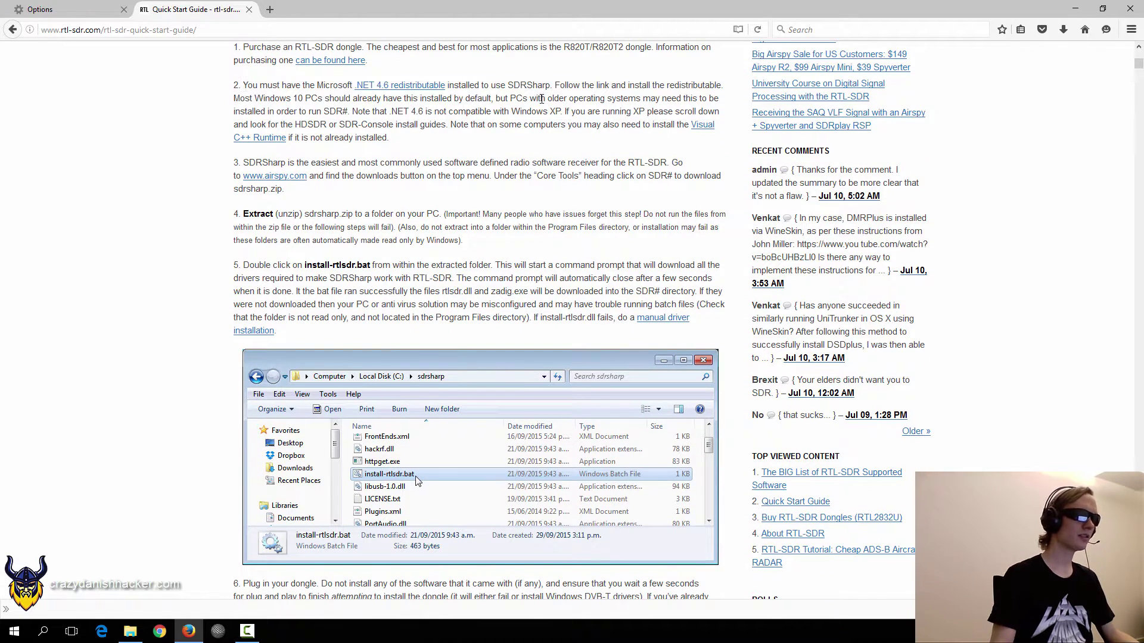
pyautogui.moveTo(244, 88); pyautogui.dragTo(475, 87)
pyautogui.click(558, 89)
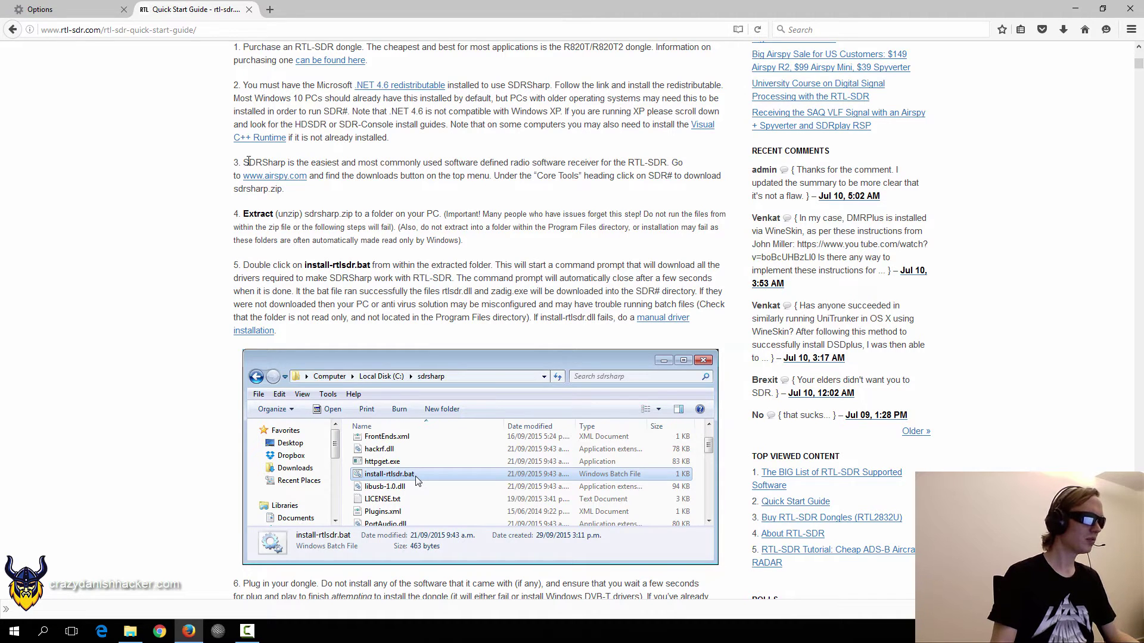
pyautogui.moveTo(249, 162); pyautogui.dragTo(548, 163)
pyautogui.click(549, 164)
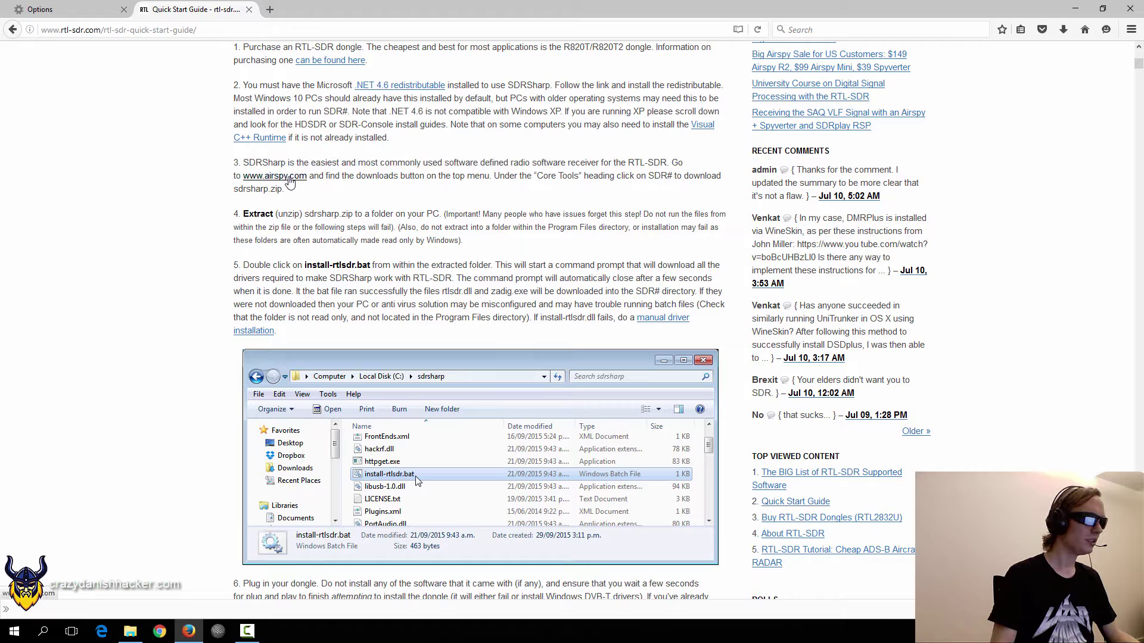
# Open airspy.com in a new tab and save sdrsharp-x86.zip from its Download page
pyautogui.middleClick(274, 176)
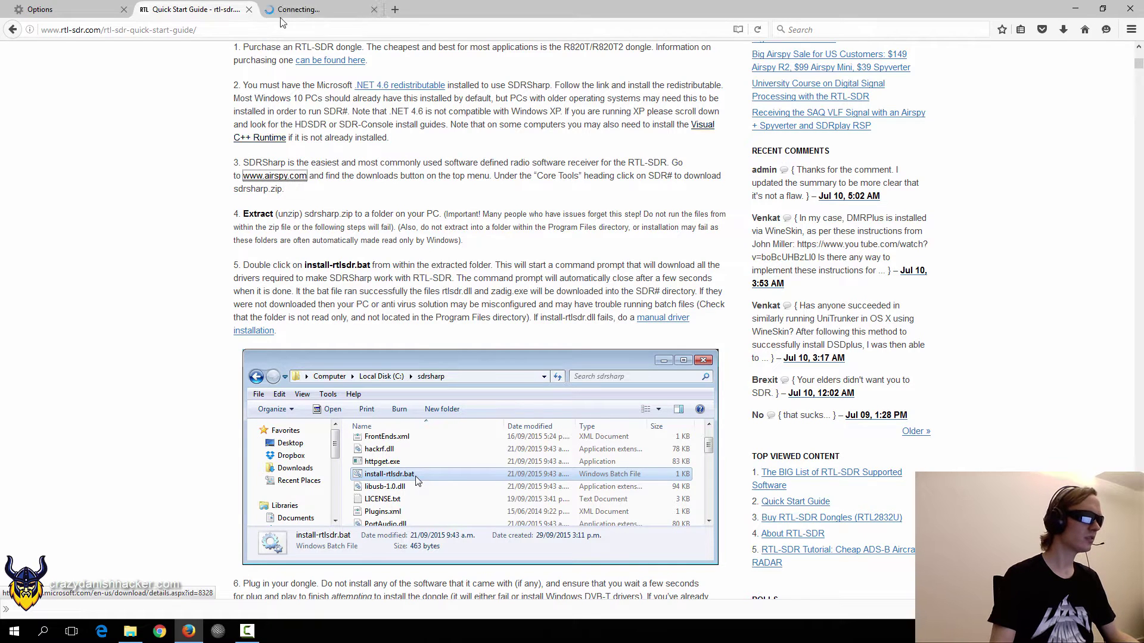
pyautogui.click(316, 9)
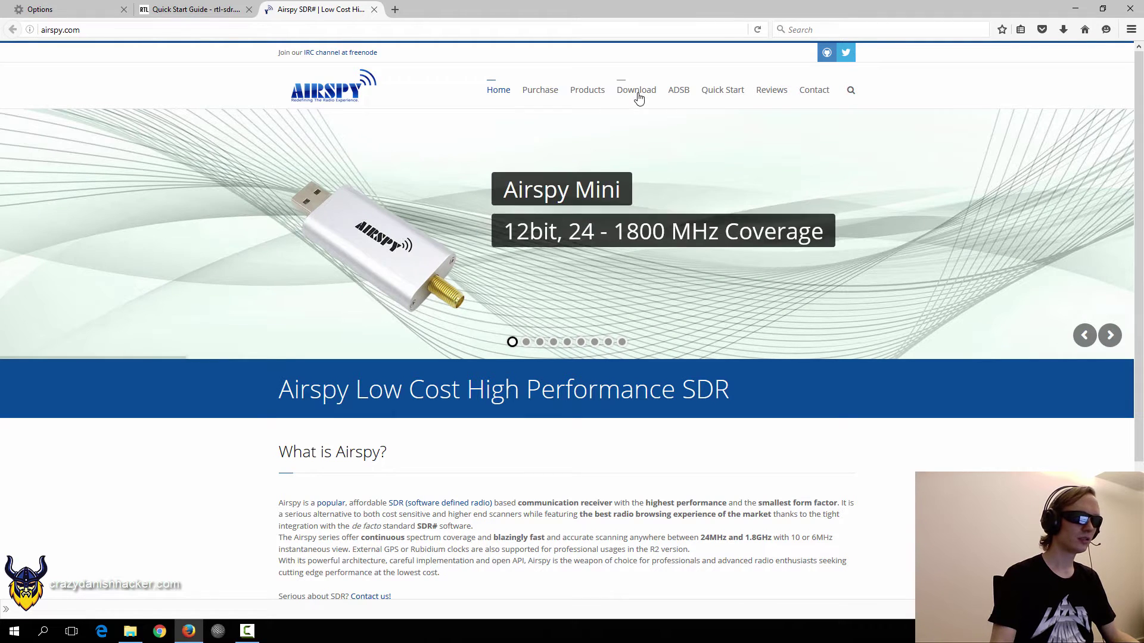
pyautogui.click(636, 90)
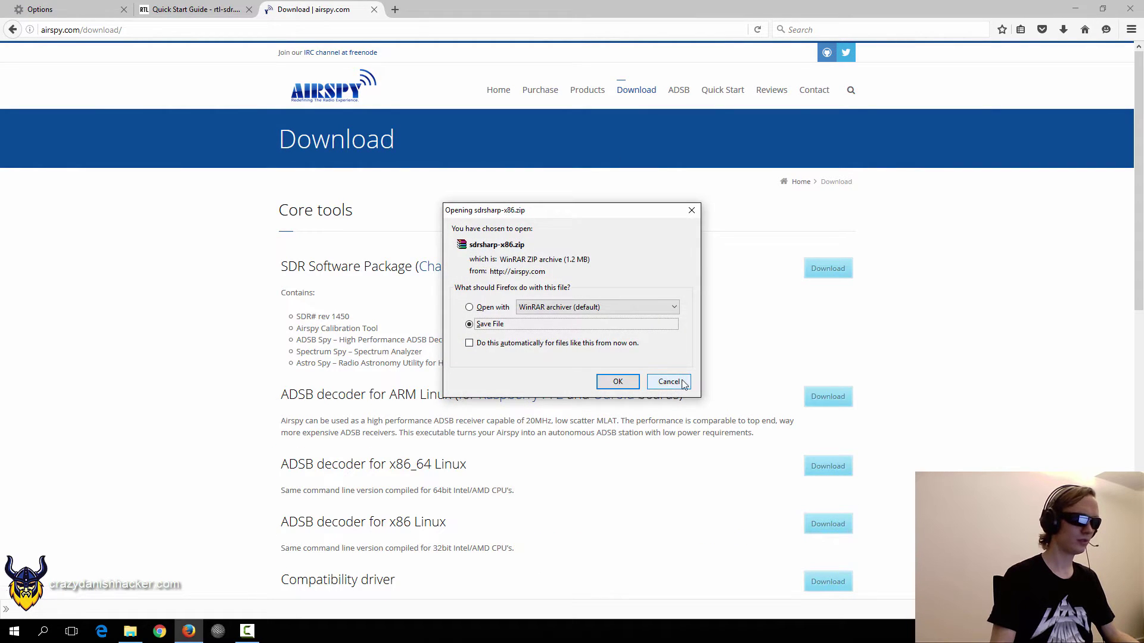
pyautogui.click(618, 381)
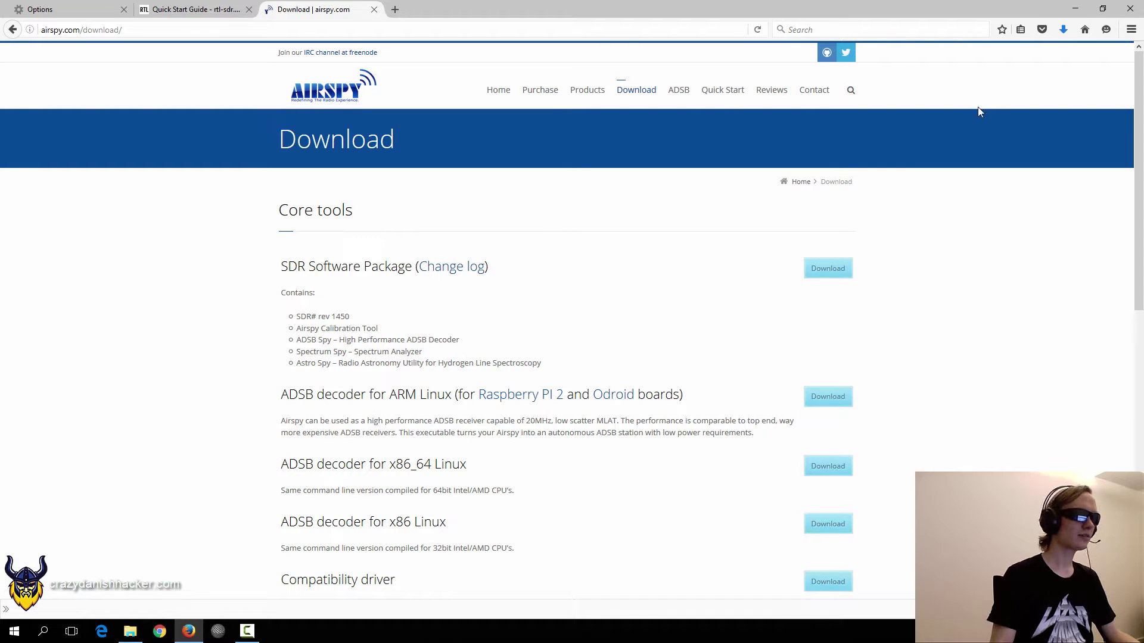
# Show the downloaded sdrsharp-x86.zip in its containing folder
pyautogui.click(1061, 33)
pyautogui.rightClick(941, 76)
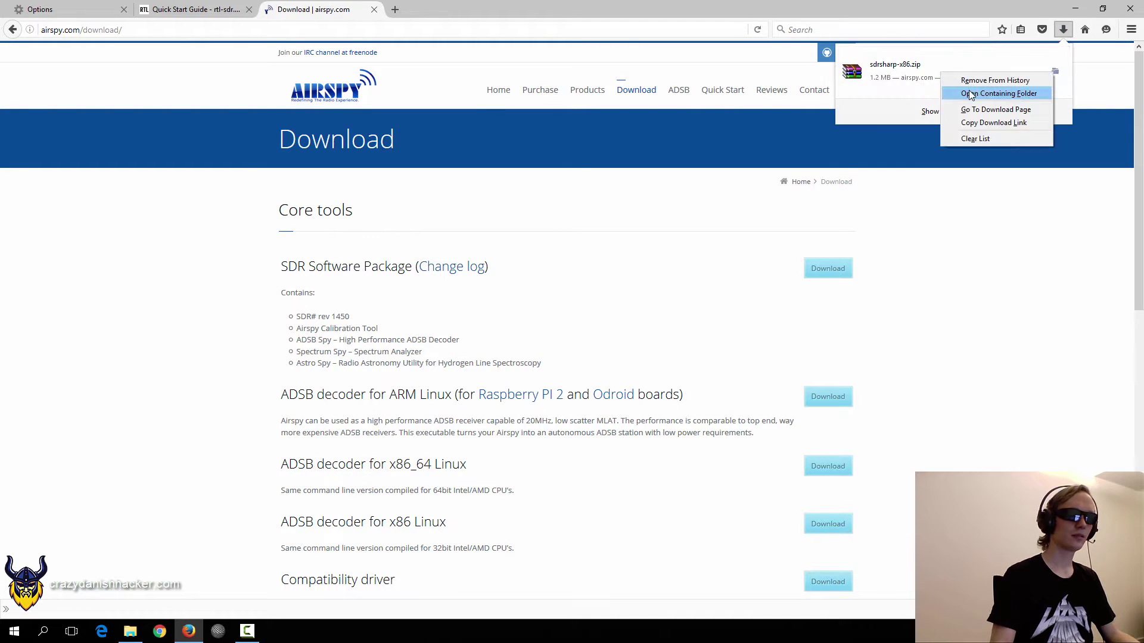
pyautogui.click(970, 97)
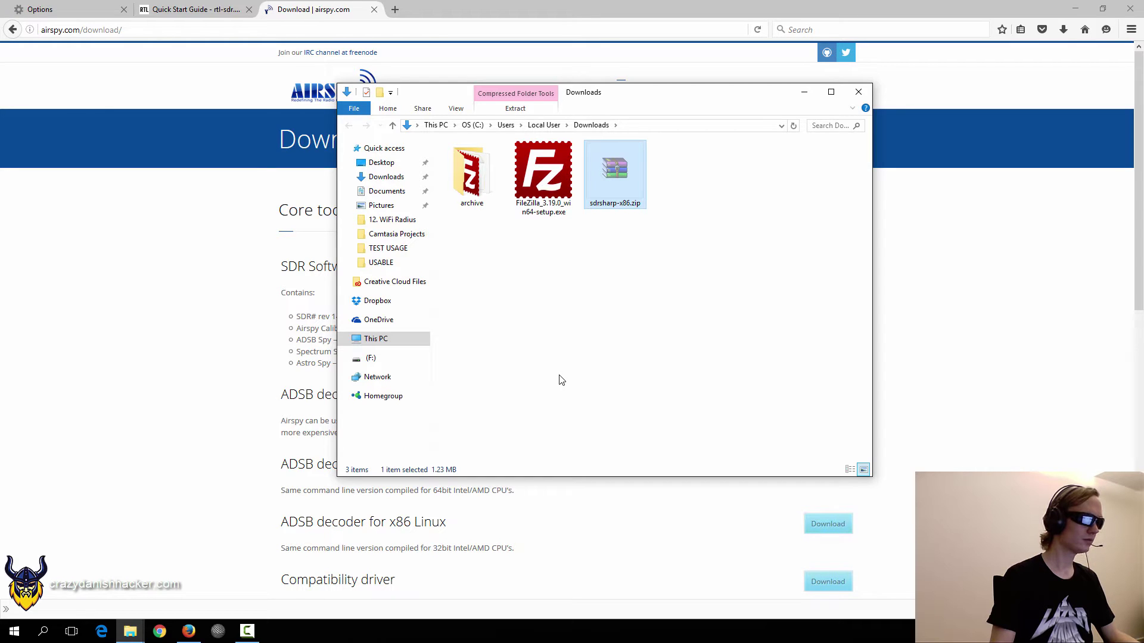
# Paste the copied sdrsharp-x86.zip into the empty D:\RTLSDR_ folder
pyautogui.hotkey('alt', 'F4')
pyautogui.click(130, 631)
pyautogui.moveTo(522, 317); pyautogui.dragTo(619, 341)
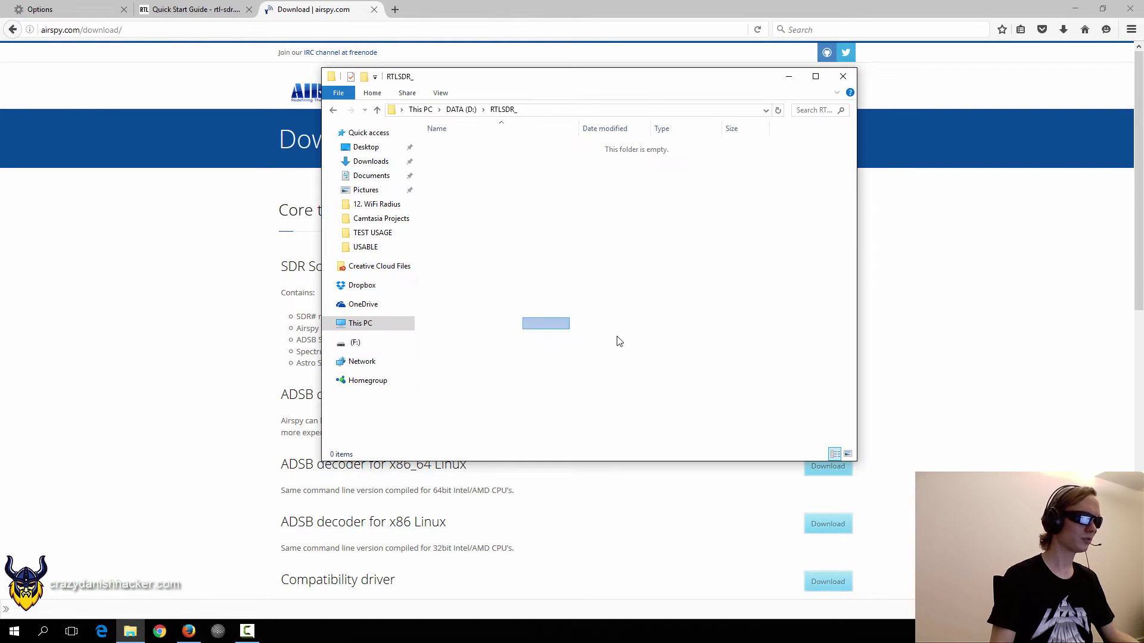
pyautogui.hotkey('ctrl', 'v')
pyautogui.click(558, 223)
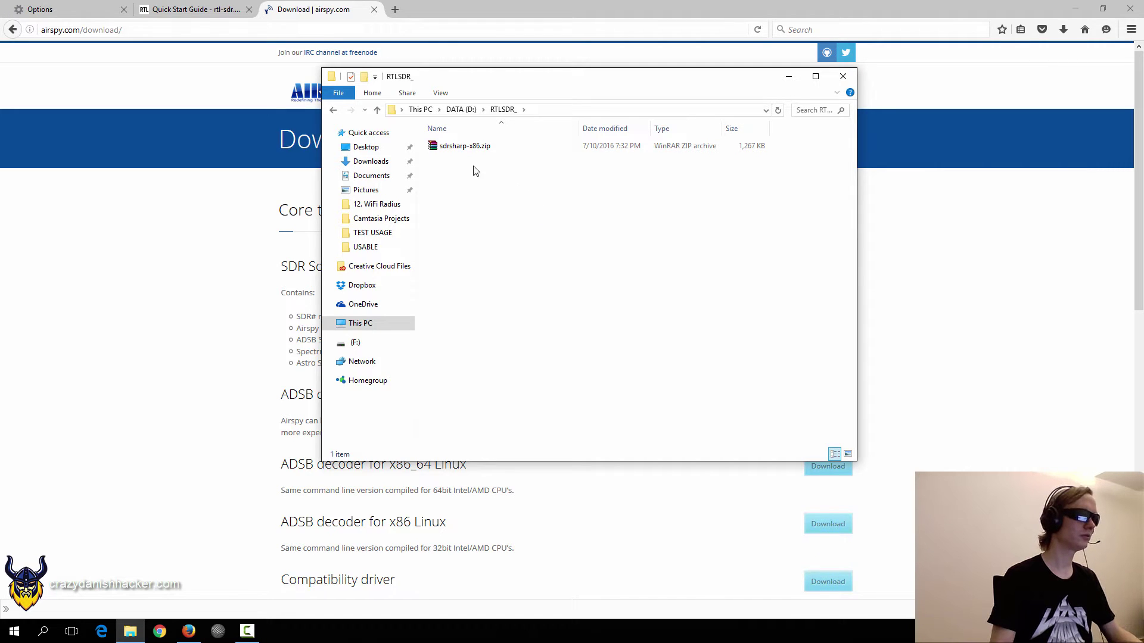
# Extract sdrsharp-x86.zip right there with Extract Here
pyautogui.click(462, 147)
pyautogui.rightClick(463, 147)
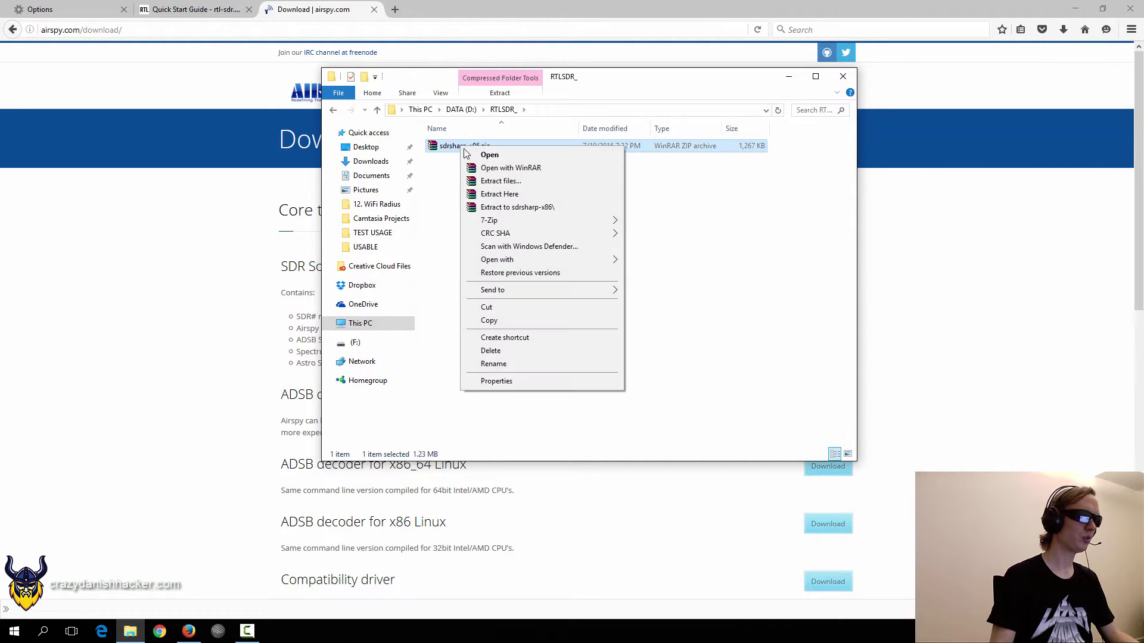
pyautogui.click(496, 194)
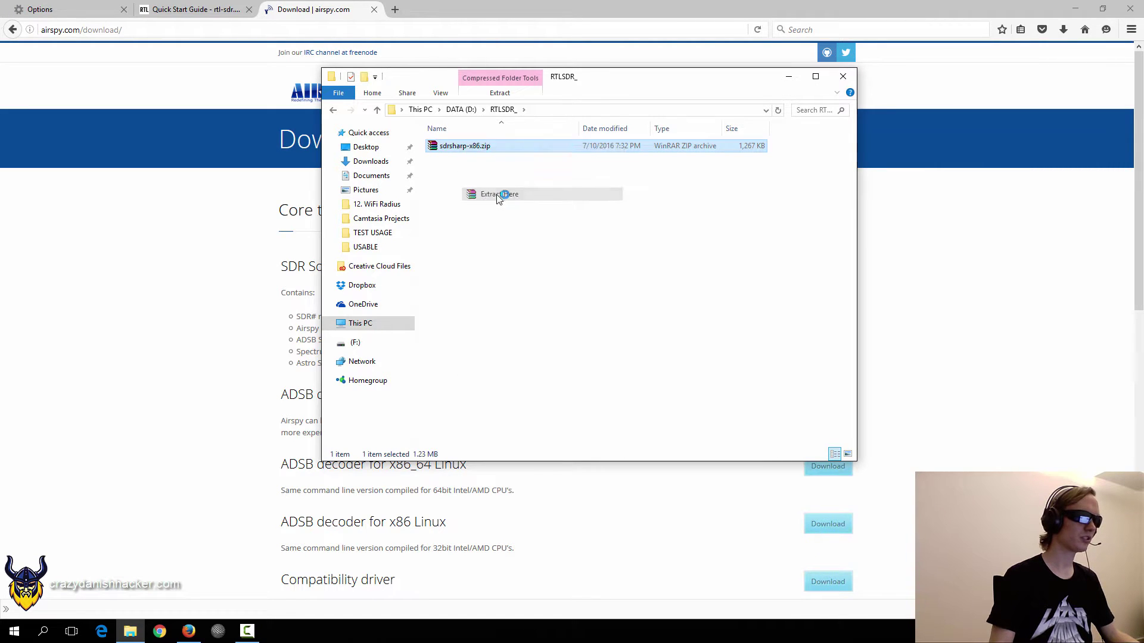
# Scroll the Quick Start Guide to its extract and driver-install steps 4–8, then switch back to RTLSDR_
pyautogui.click(142, 326)
pyautogui.scroll(-1, 146, 331)
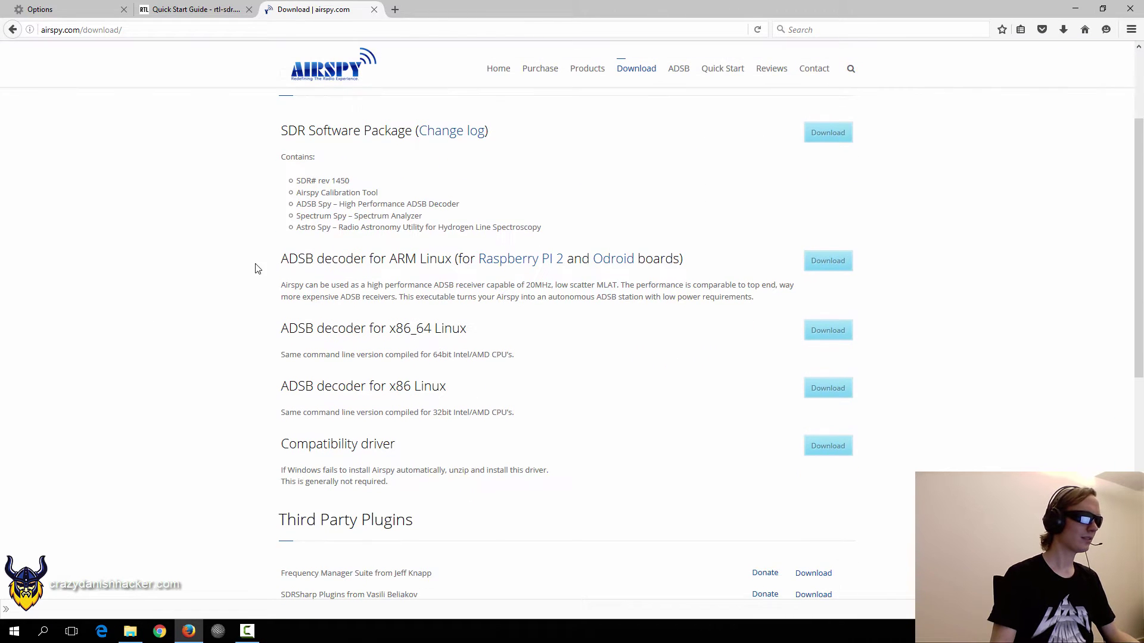
pyautogui.hotkey('ctrl', 'shift', 'Tab')
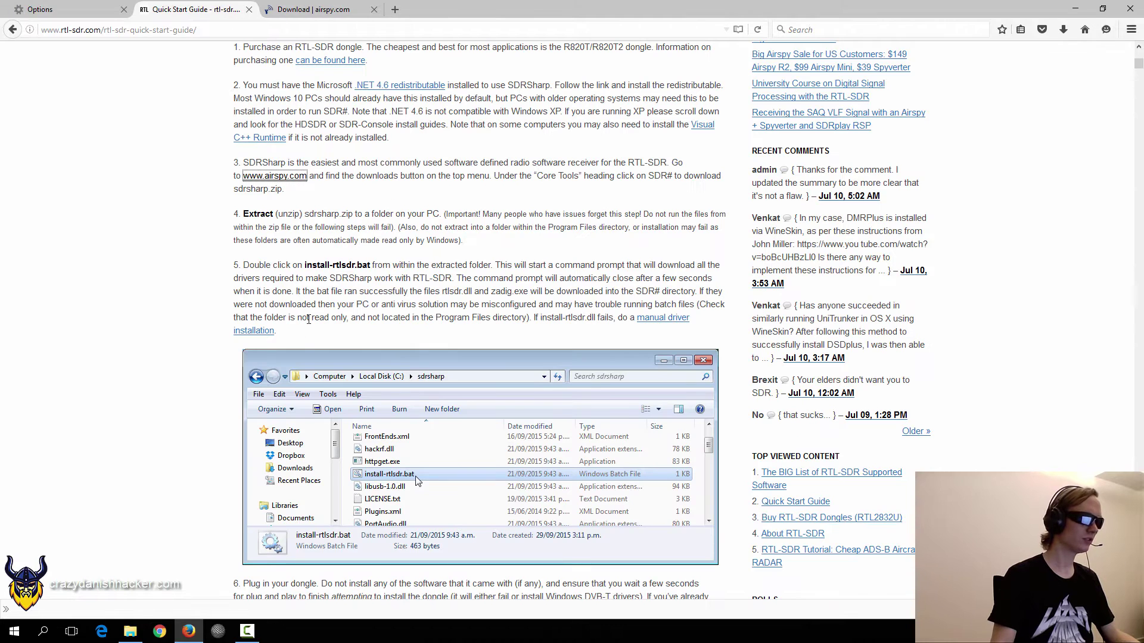
pyautogui.click(243, 215)
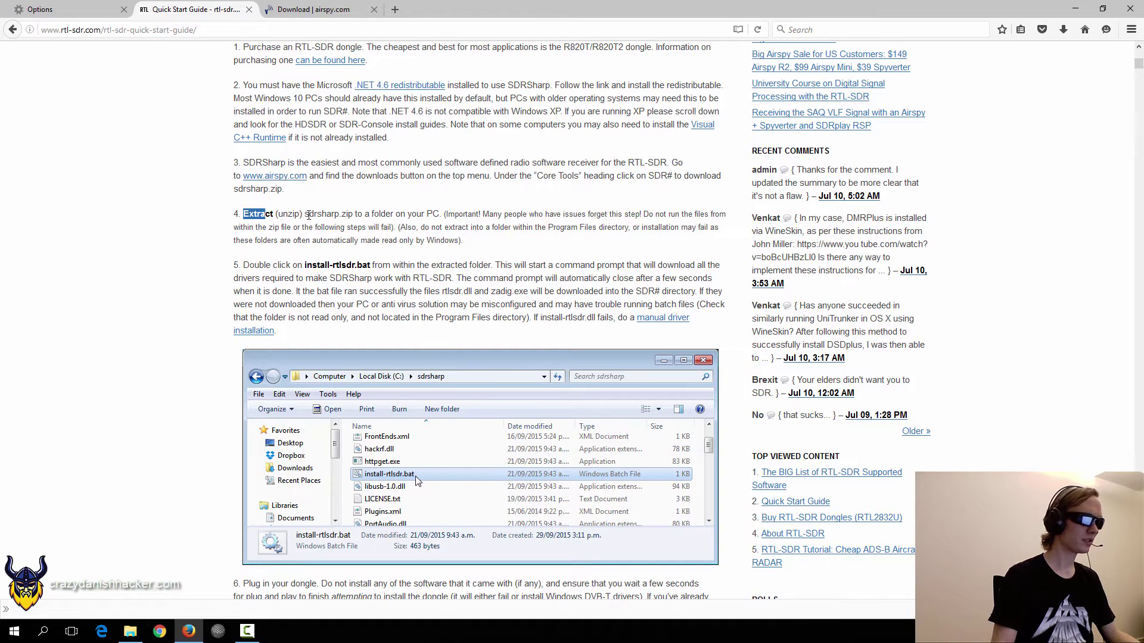
pyautogui.scroll(-3, 256, 168)
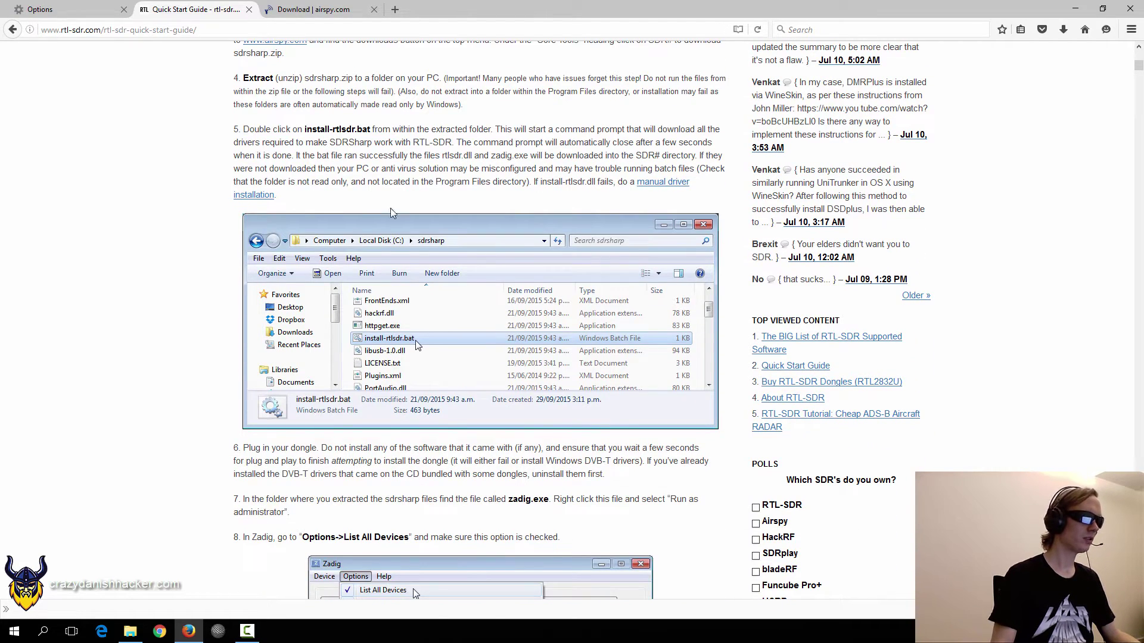
pyautogui.hotkey('alt', 'Tab')
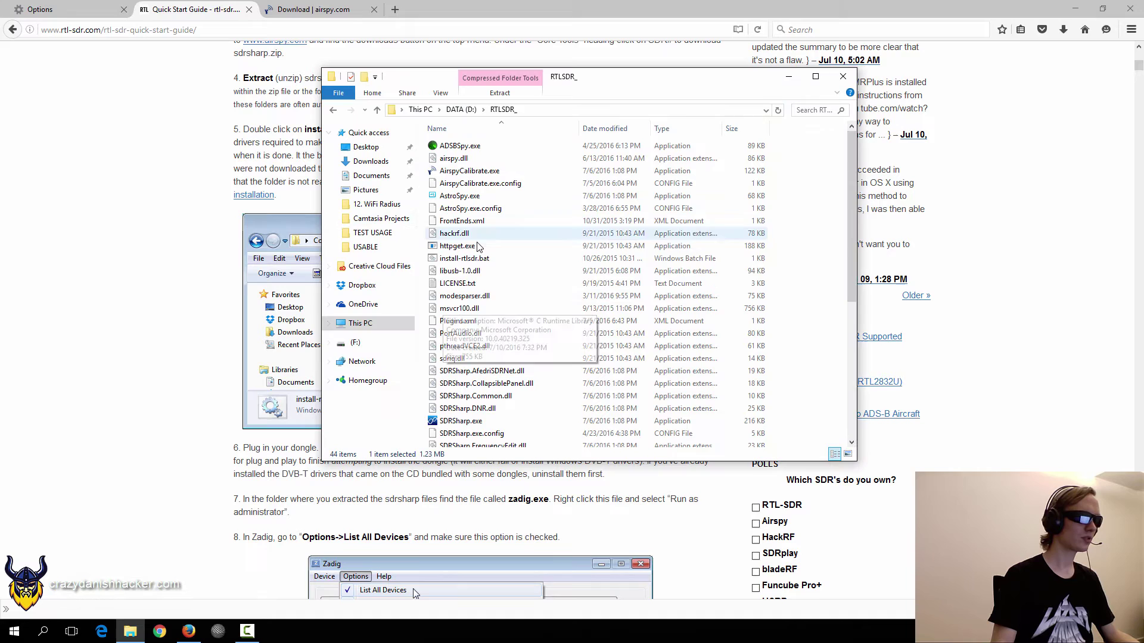
# Run install-rtlsdr.bat to fetch the driver files, then enter cmd in the Run box
pyautogui.doubleClick(488, 260)
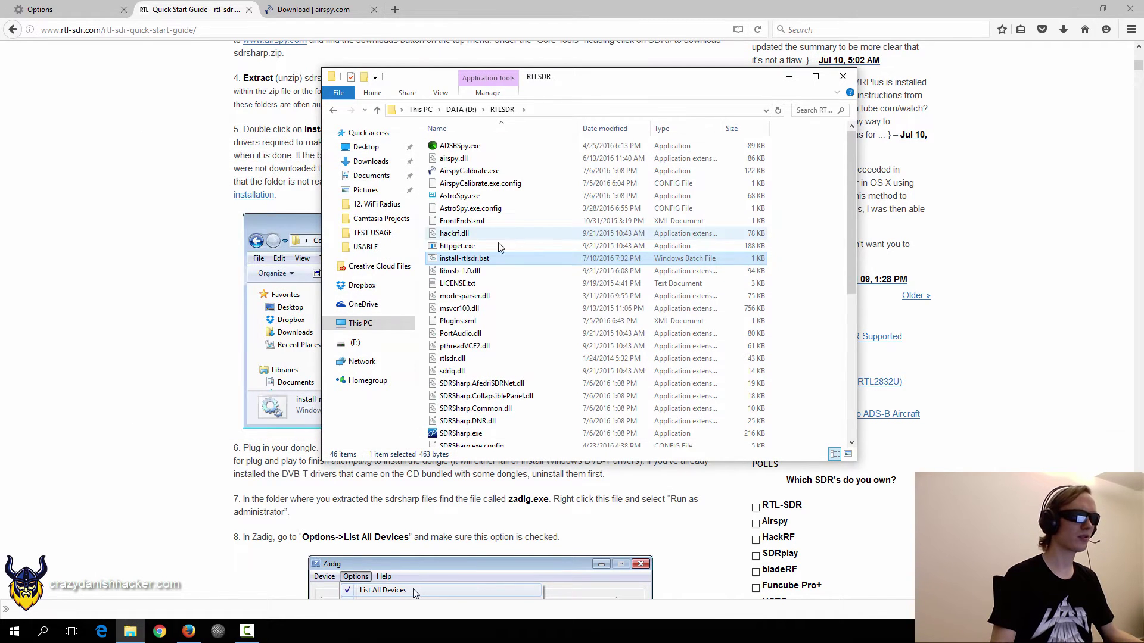
pyautogui.click(467, 270)
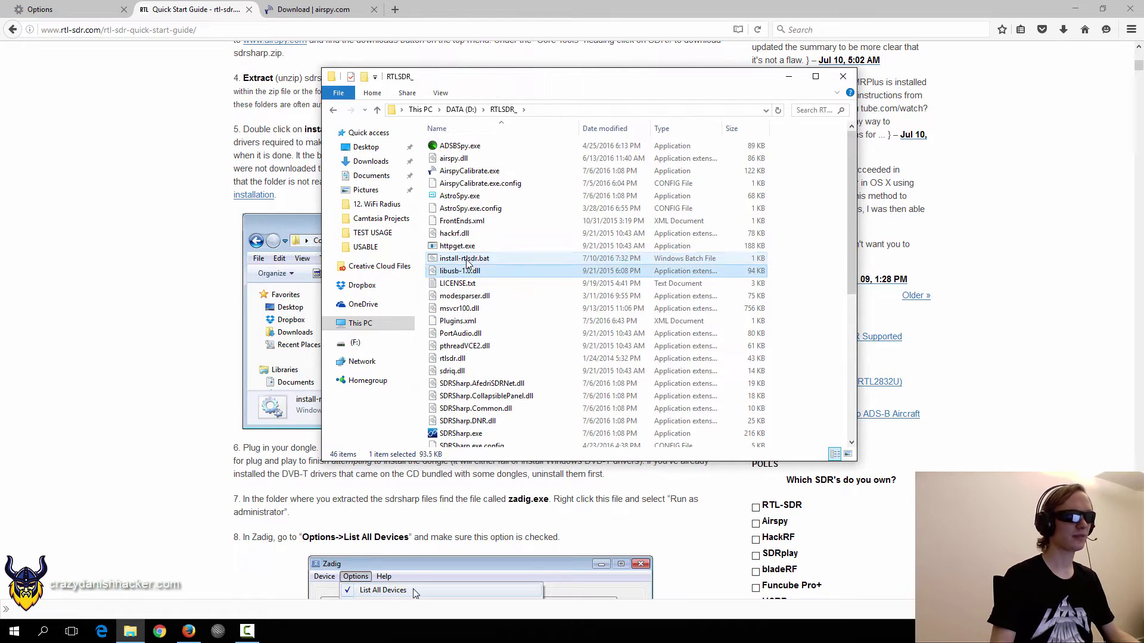
pyautogui.click(467, 260)
pyautogui.click(463, 273)
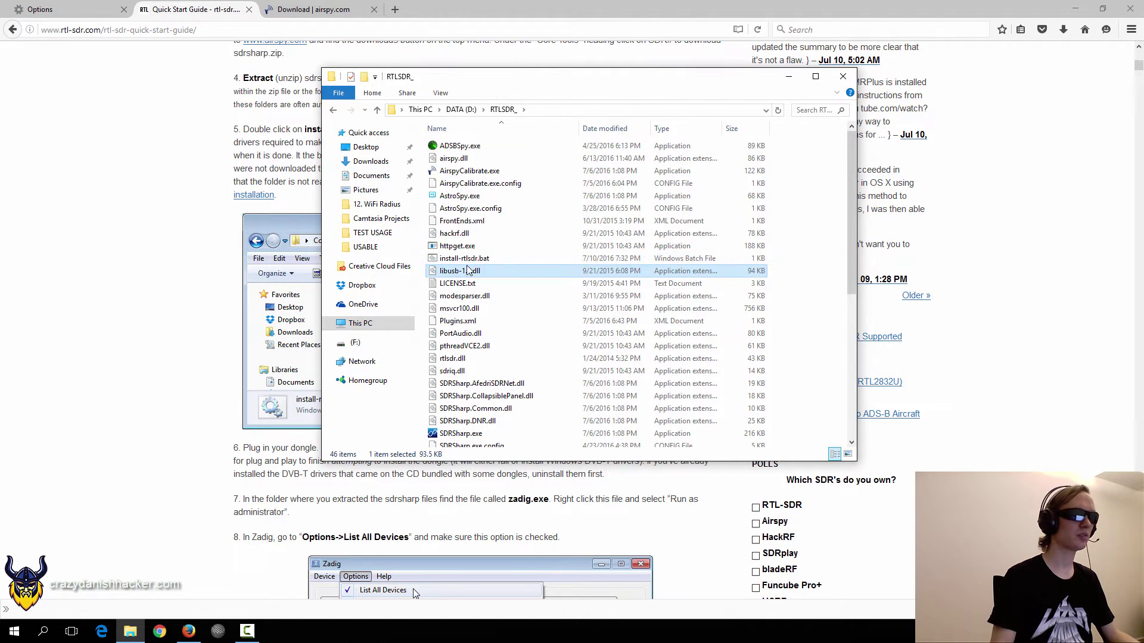
pyautogui.click(467, 262)
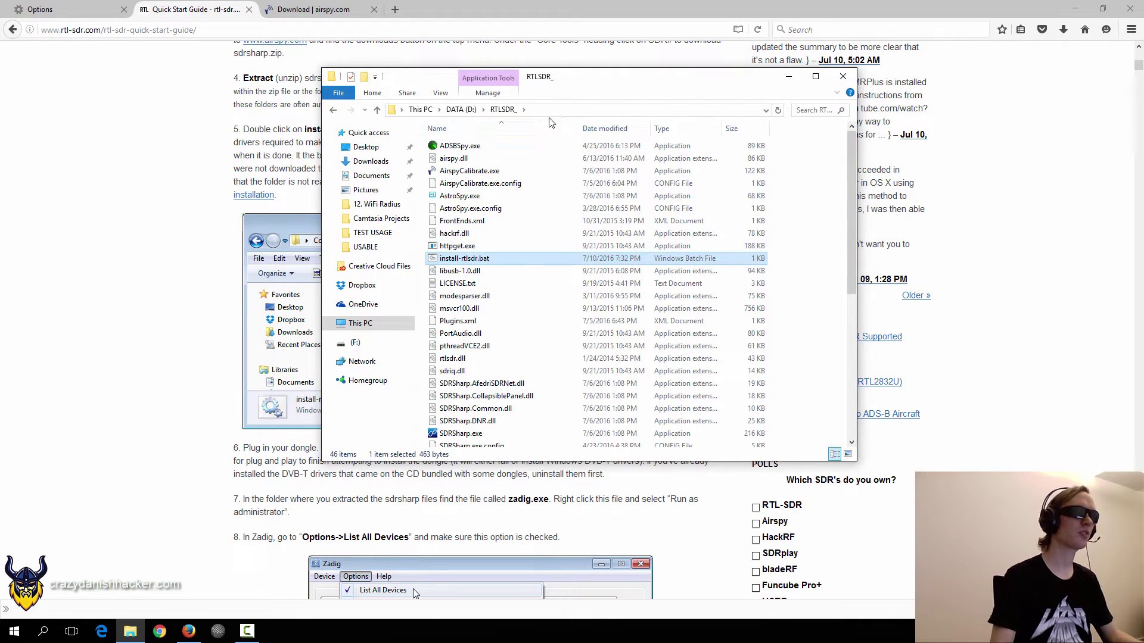
pyautogui.press('super+r')
pyautogui.write('cmd')
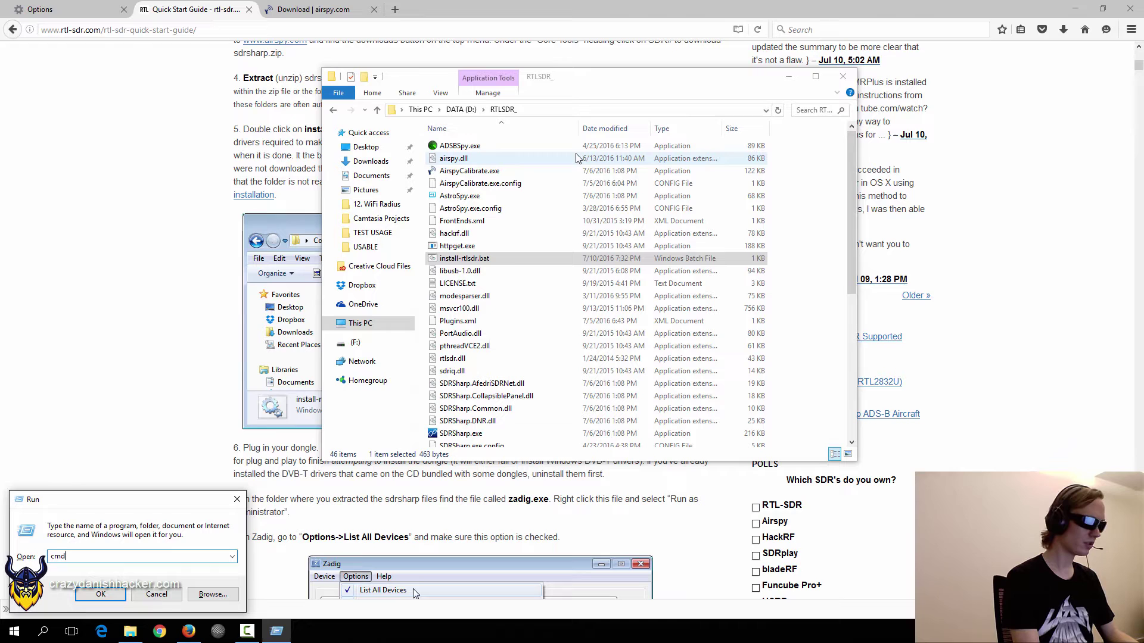
# Launch Command Prompt and grab the RTLSDR_ folder's full path D:\RTLSDR_ from Explorer
pyautogui.press('Return')
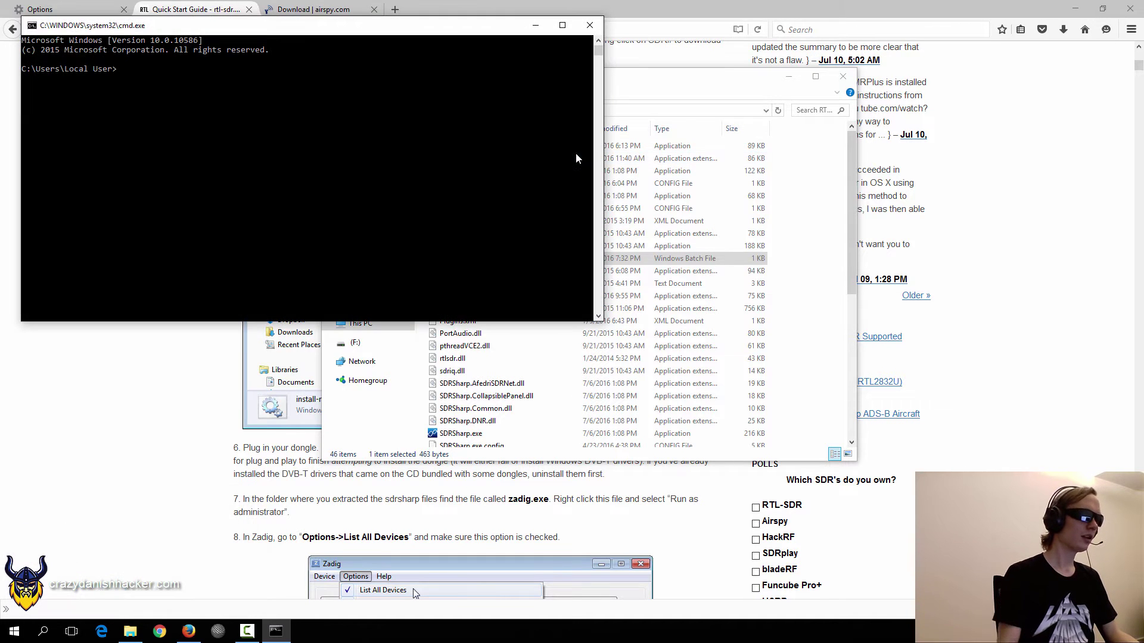
pyautogui.moveTo(571, 148); pyautogui.dragTo(662, 196)
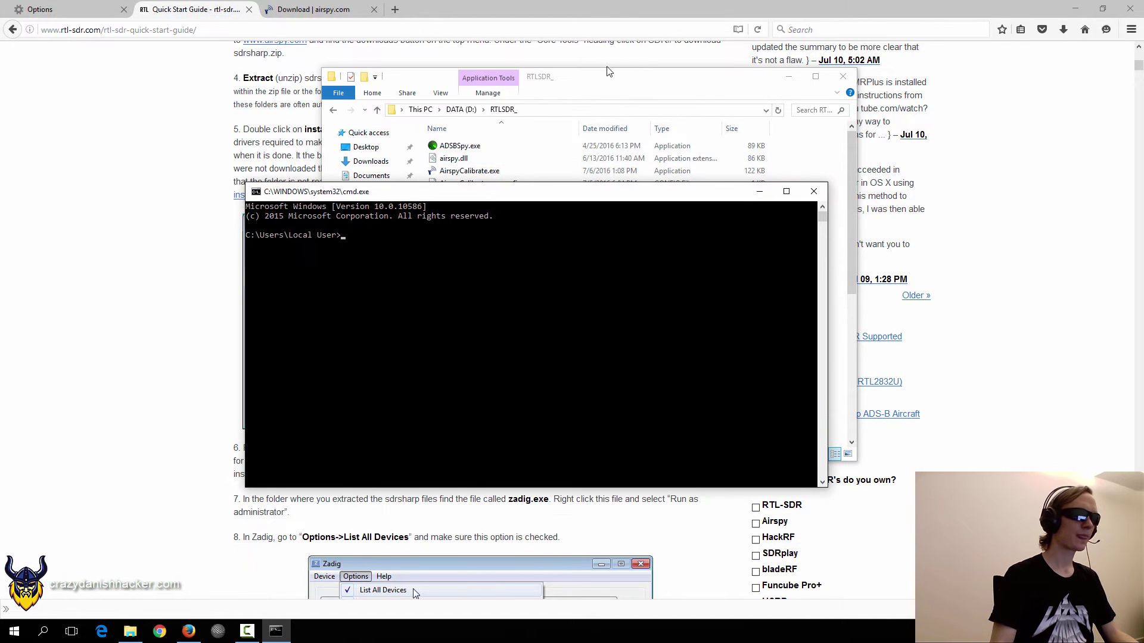
pyautogui.click(608, 75)
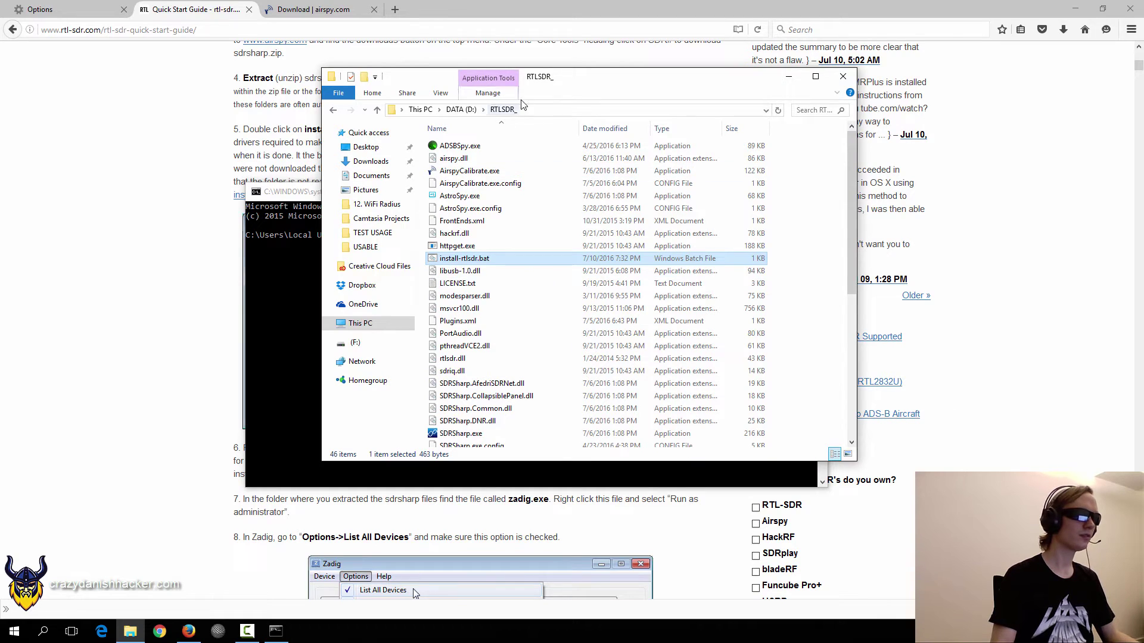
pyautogui.click(543, 109)
pyautogui.hotkey('ctrl', 'c')
pyautogui.click(318, 302)
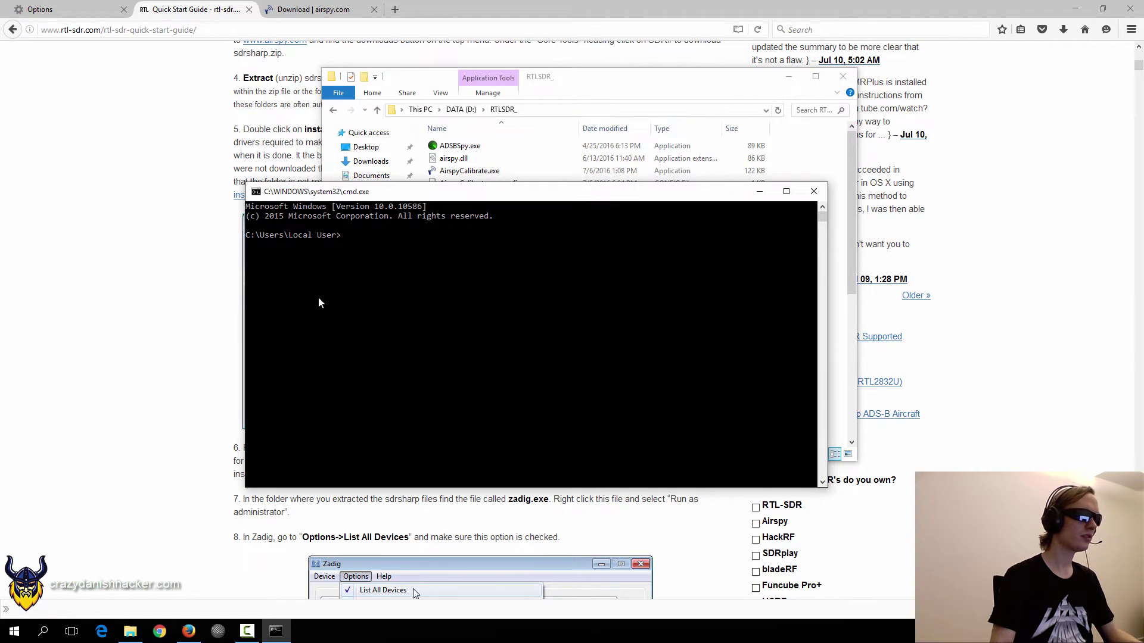
# Move the prompt into D:\RTLSDR_ with cd and D:, then list its files with dir
pyautogui.write('cd')
pyautogui.hotkey('ctrl', 'v')
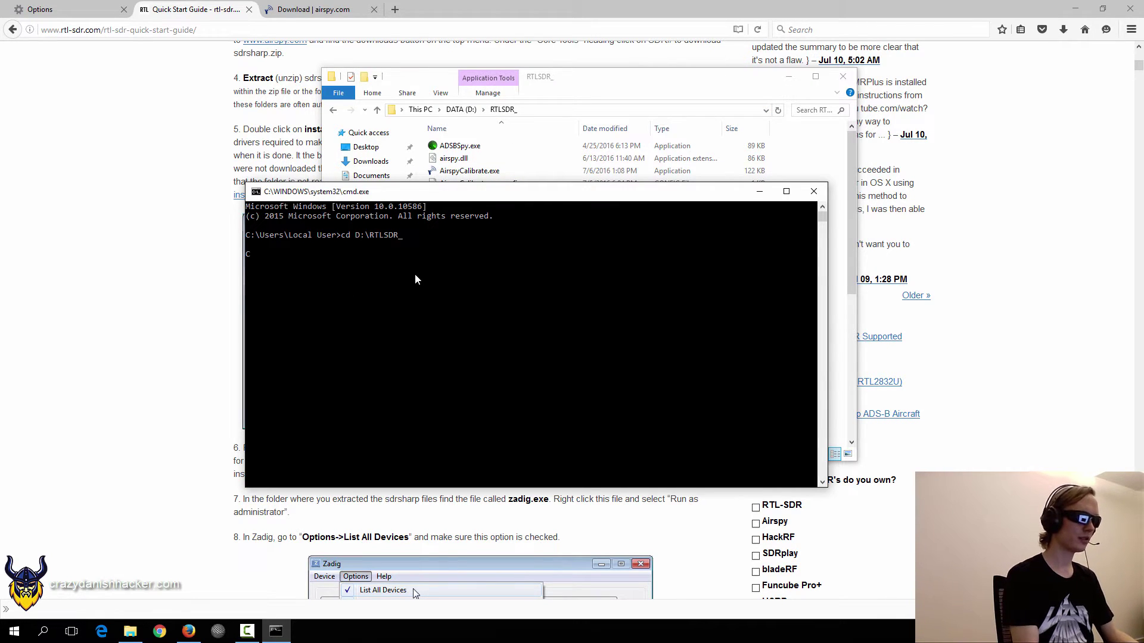
pyautogui.press('Return')
pyautogui.write('D:')
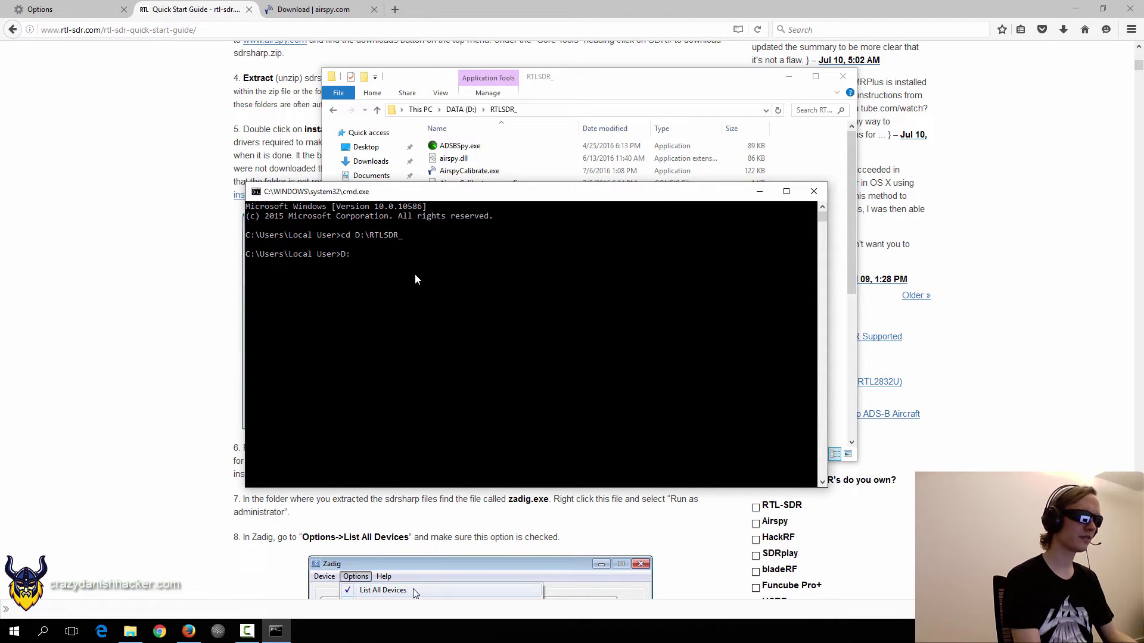
pyautogui.press('Return')
pyautogui.write('dir')
pyautogui.press('Return')
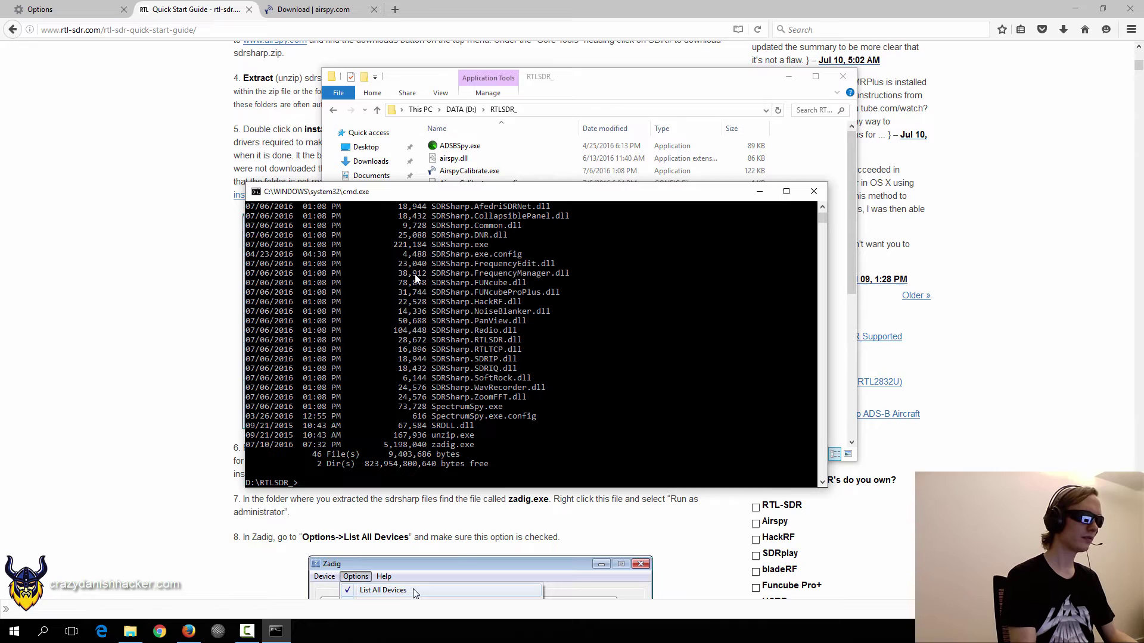
# Run install-rtlsdr.bat from the prompt using Tab completion
pyautogui.write('ins')
pyautogui.press('Tab')
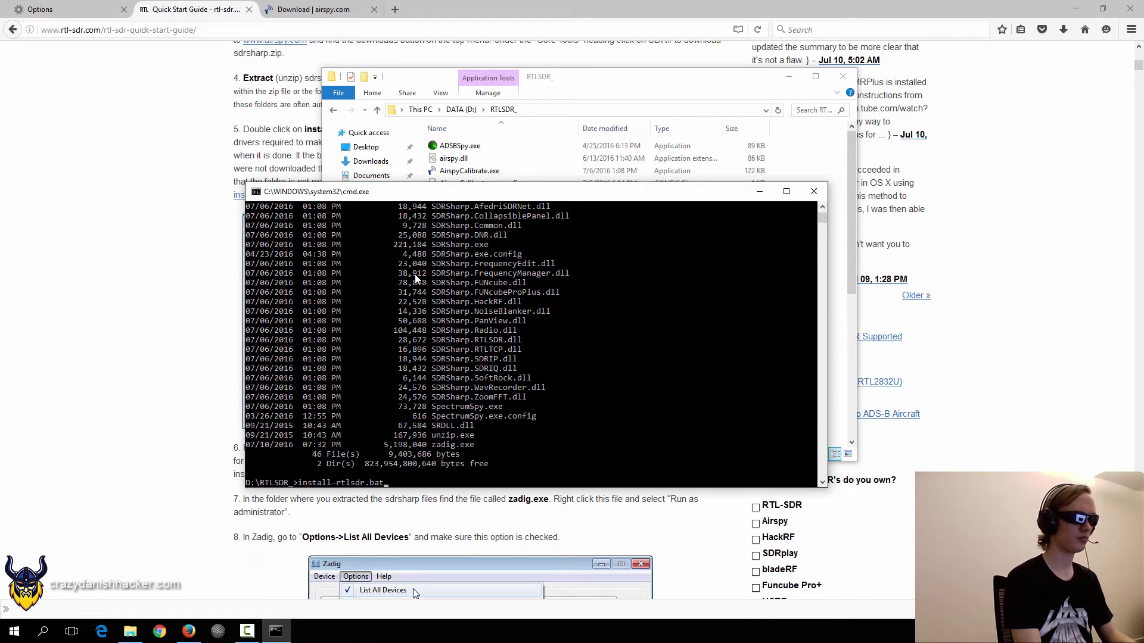
pyautogui.press('Return')
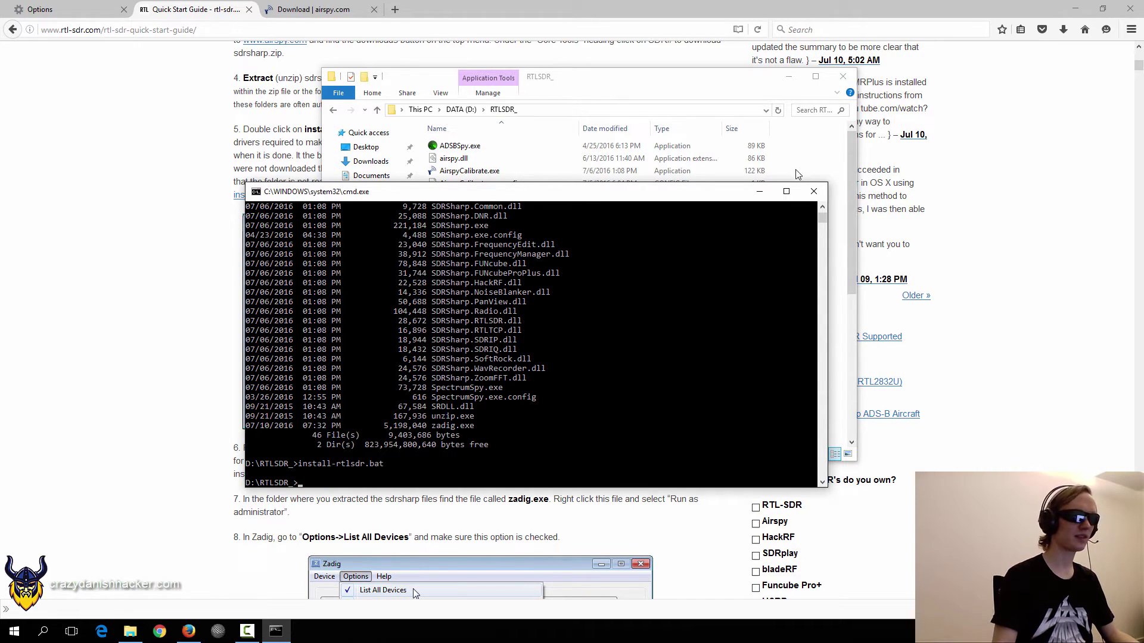
# Close the finished command prompt and read the guide's dongle plug-in and Zadig steps
pyautogui.click(811, 195)
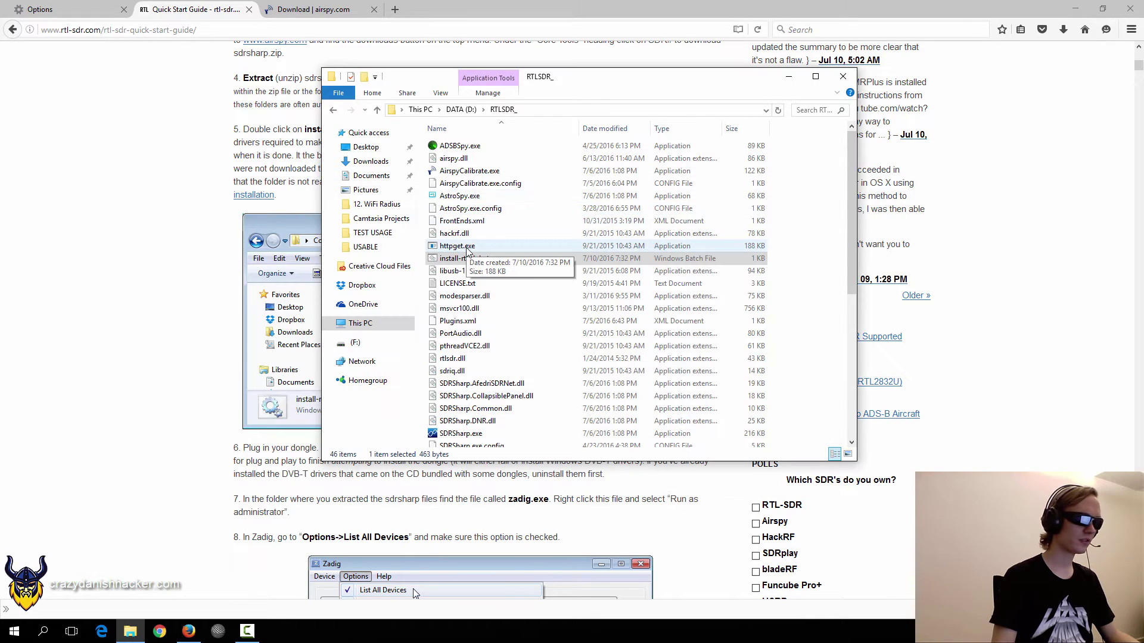
pyautogui.click(57, 332)
pyautogui.scroll(-3, 237, 255)
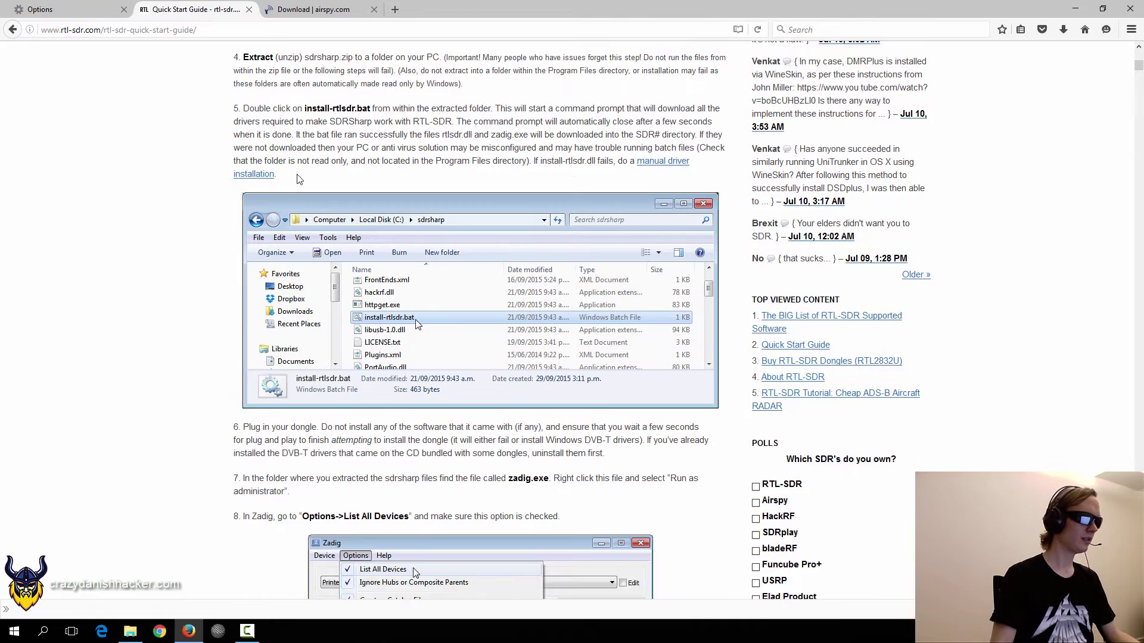
pyautogui.moveTo(242, 245); pyautogui.dragTo(318, 244)
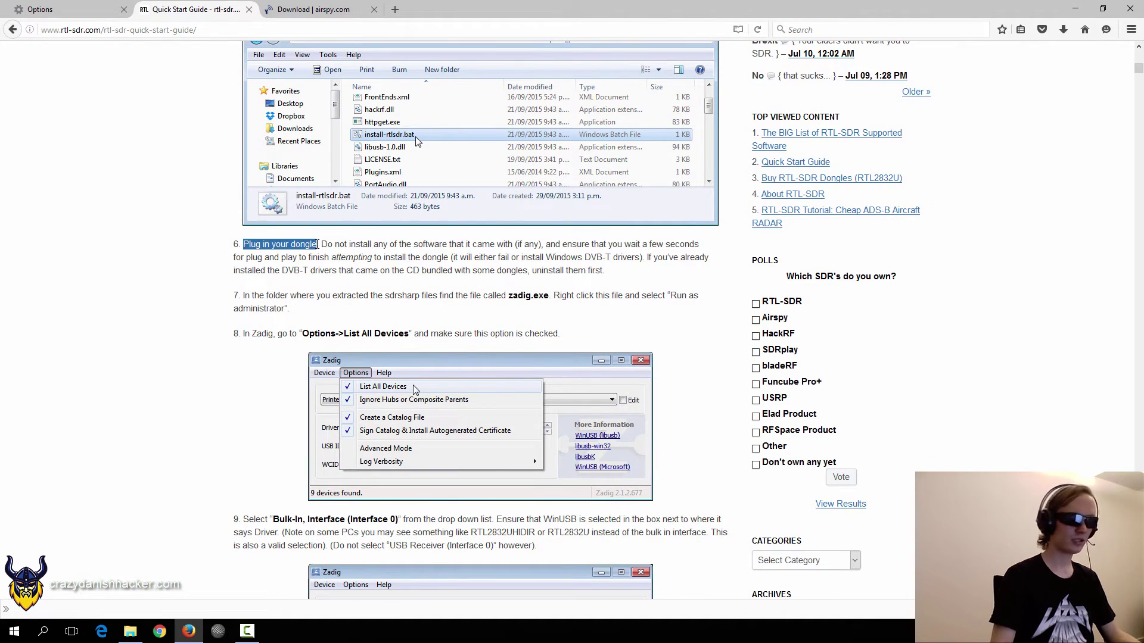
pyautogui.click(394, 254)
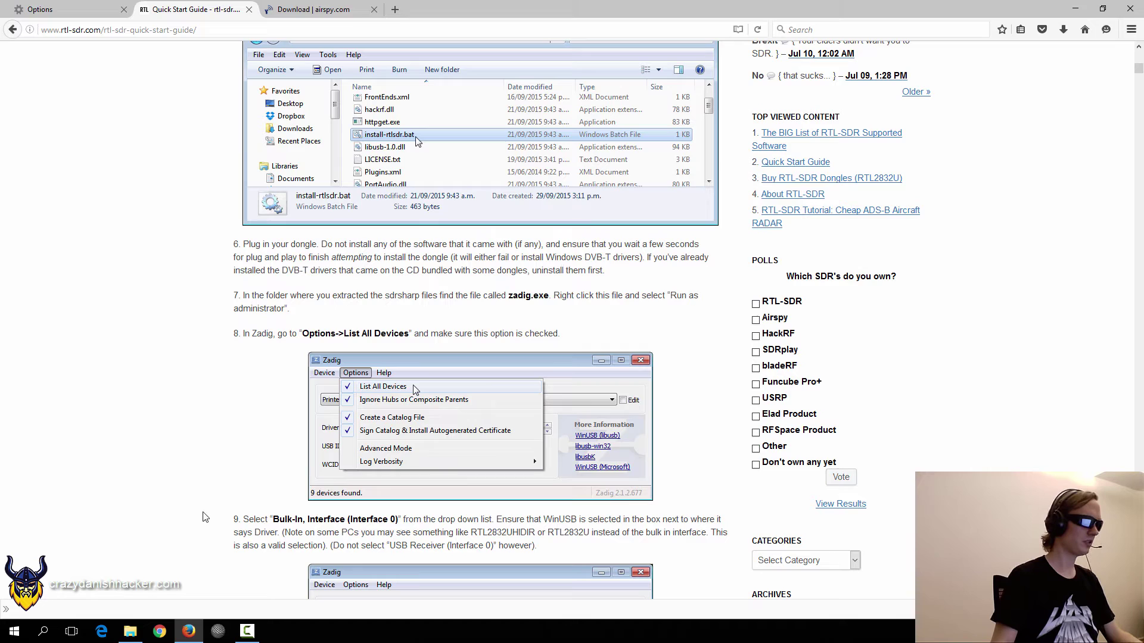
pyautogui.click(130, 631)
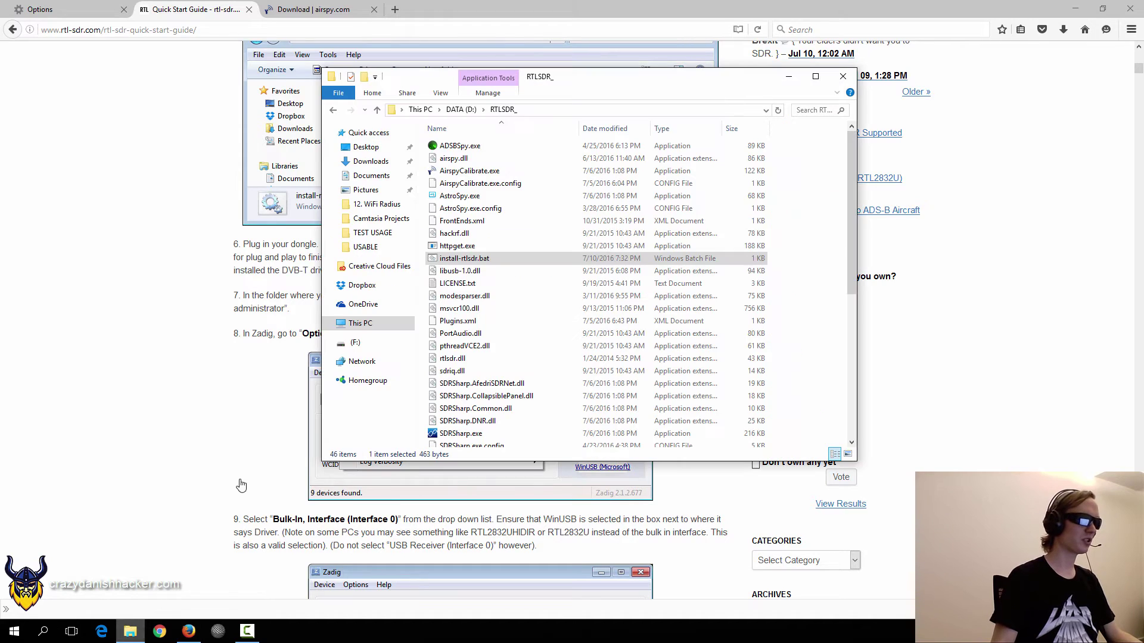
# Scroll to the bottom of the RTLSDR_ file list and double-click zadig.exe
pyautogui.click(503, 297)
pyautogui.scroll(-2, 503, 298)
pyautogui.click(211, 319)
pyautogui.scroll(-2, 281, 293)
pyautogui.hotkey('alt', 'Tab')
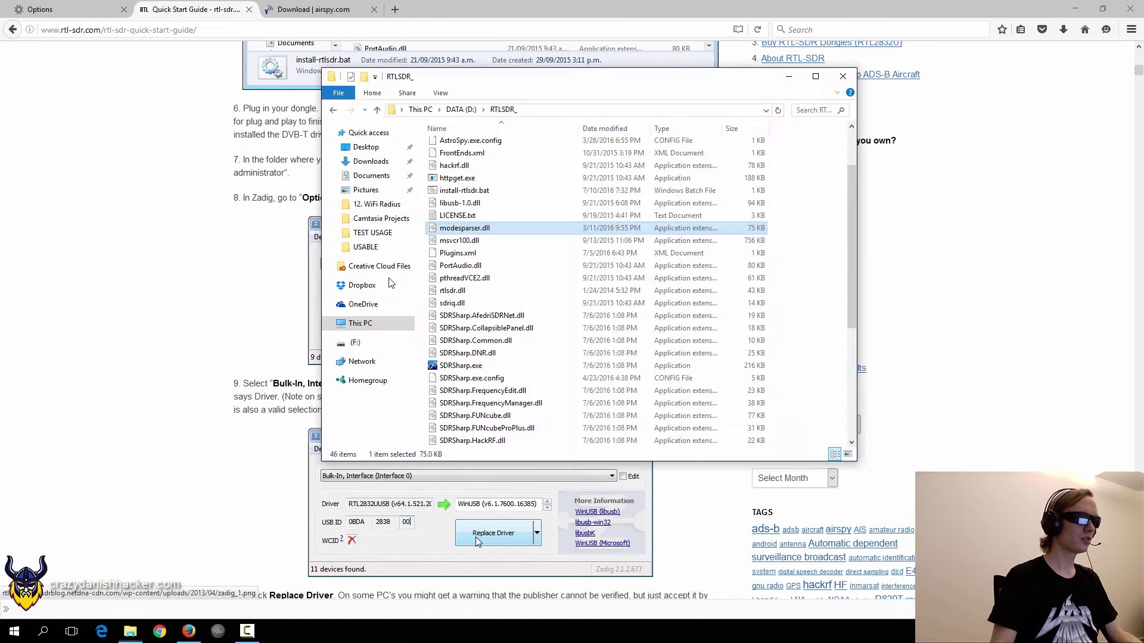
pyautogui.click(471, 278)
pyautogui.scroll(-5, 488, 298)
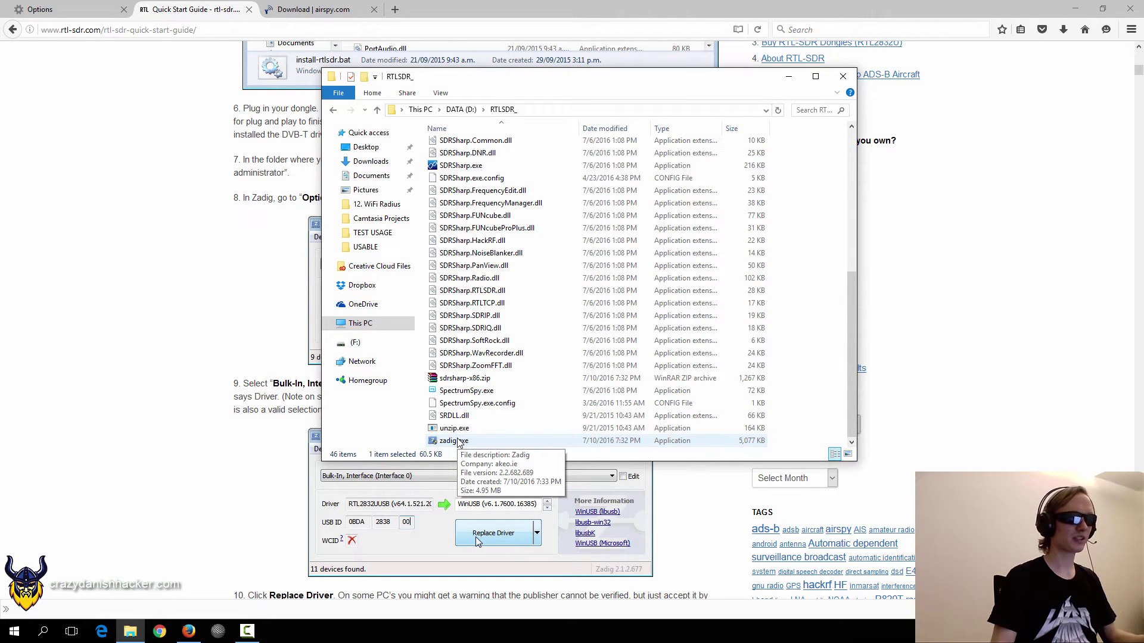
pyautogui.click(459, 442)
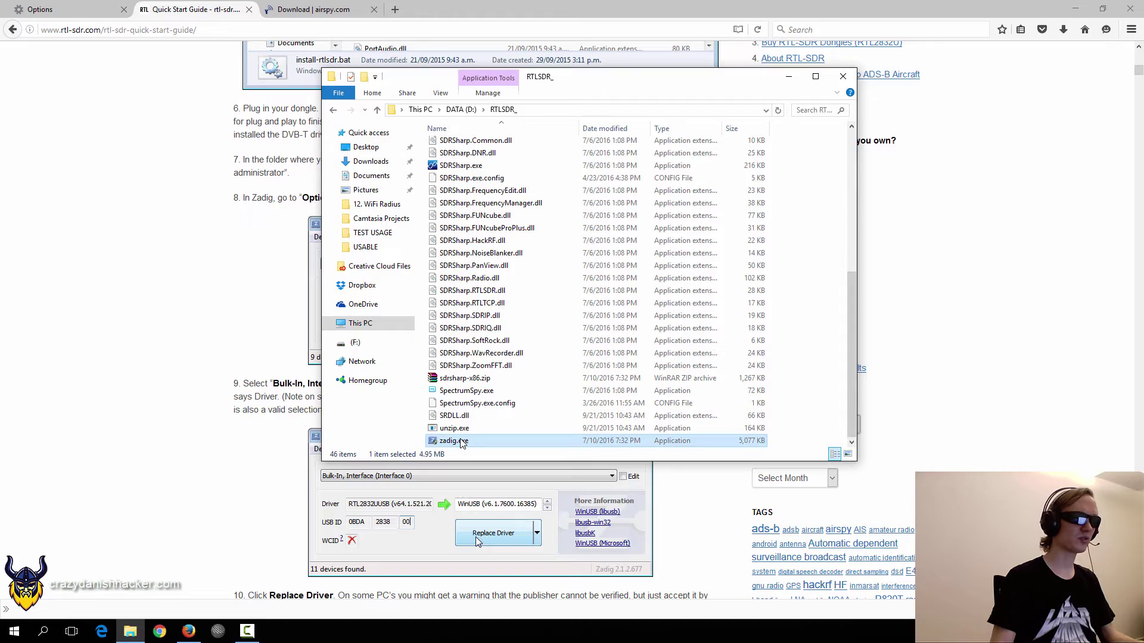
pyautogui.doubleClick(461, 444)
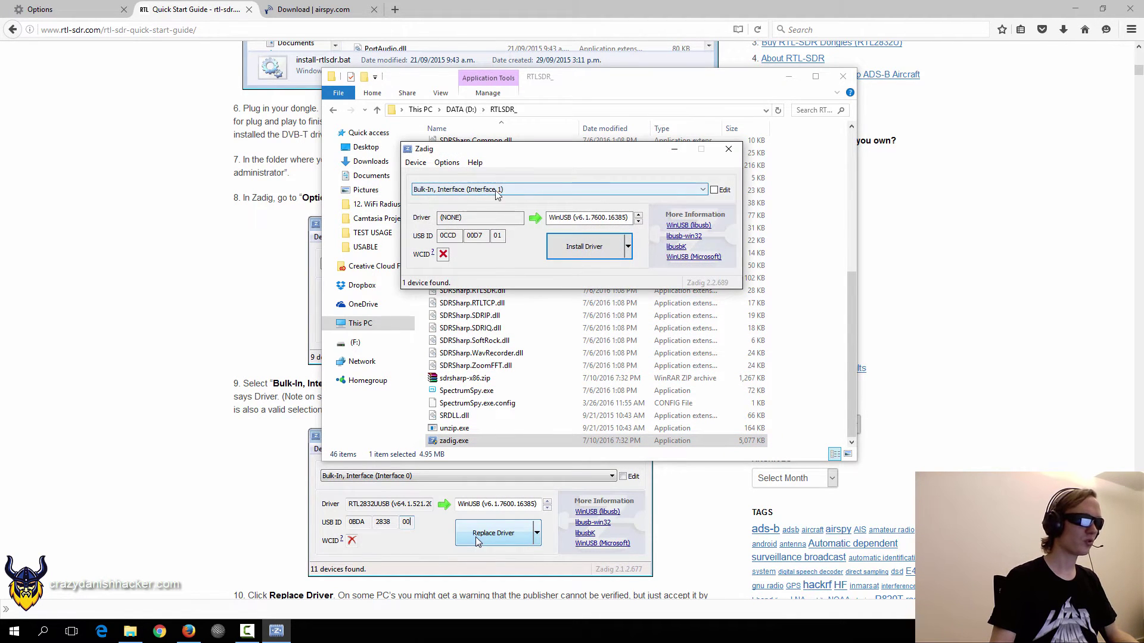
# Check the guide, then turn on List All Devices in Zadig's Options menu
pyautogui.click(185, 298)
pyautogui.scroll(-2, 338, 181)
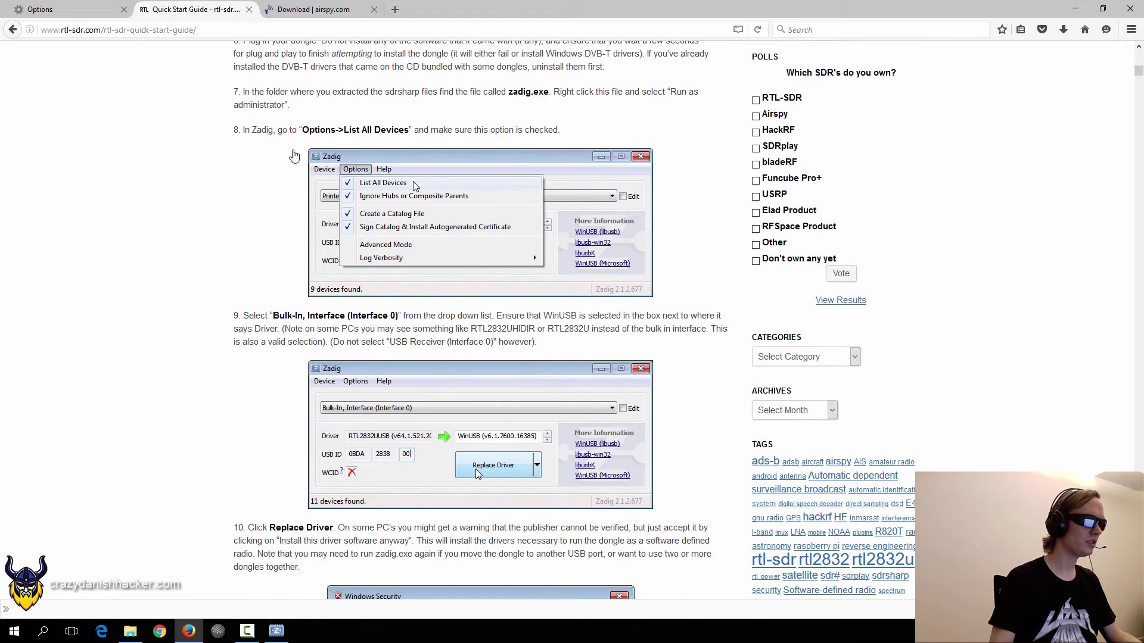
pyautogui.moveTo(303, 130); pyautogui.dragTo(431, 130)
pyautogui.hotkey('alt', 'Tab')
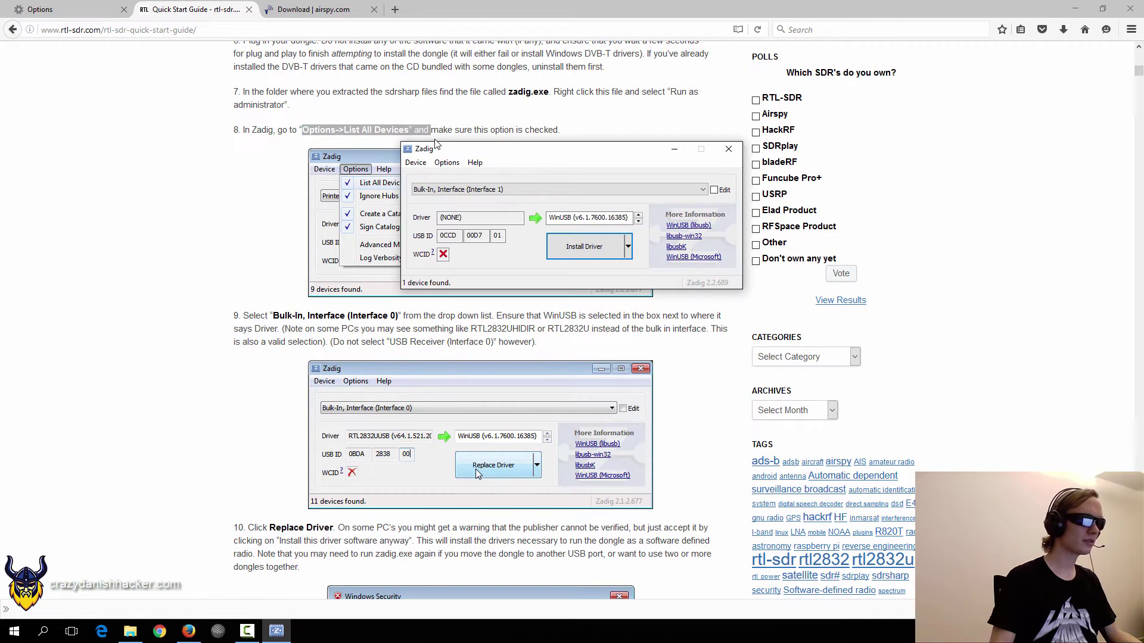
pyautogui.click(447, 162)
pyautogui.click(454, 176)
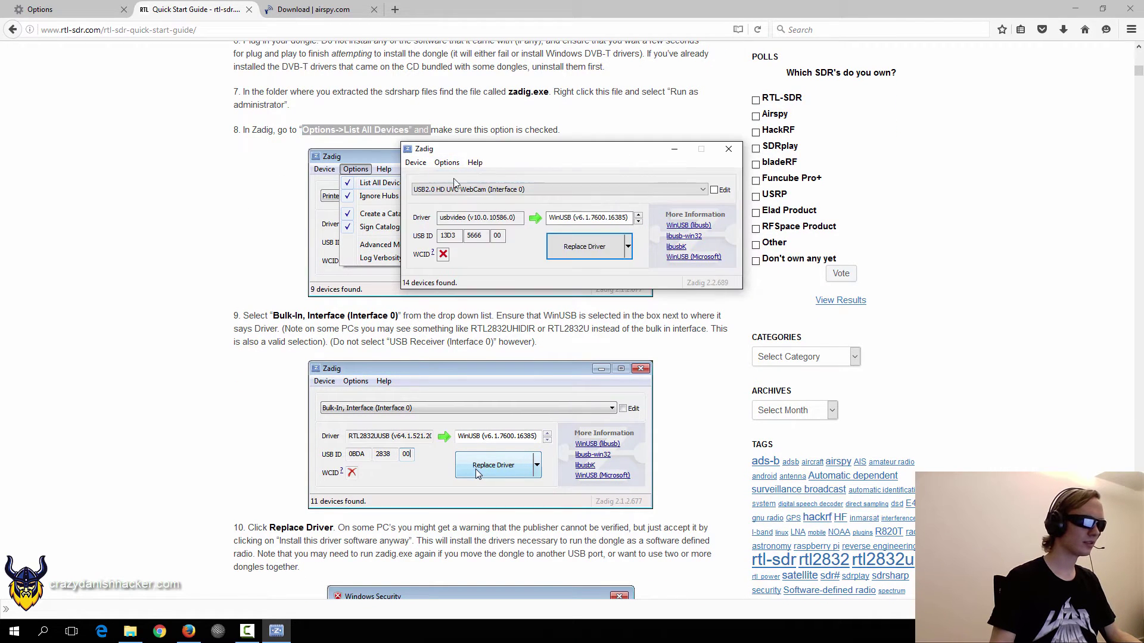
pyautogui.click(158, 205)
pyautogui.scroll(-4, 278, 192)
pyautogui.moveTo(272, 180); pyautogui.dragTo(402, 179)
pyautogui.hotkey('alt', 'Tab')
pyautogui.click(488, 190)
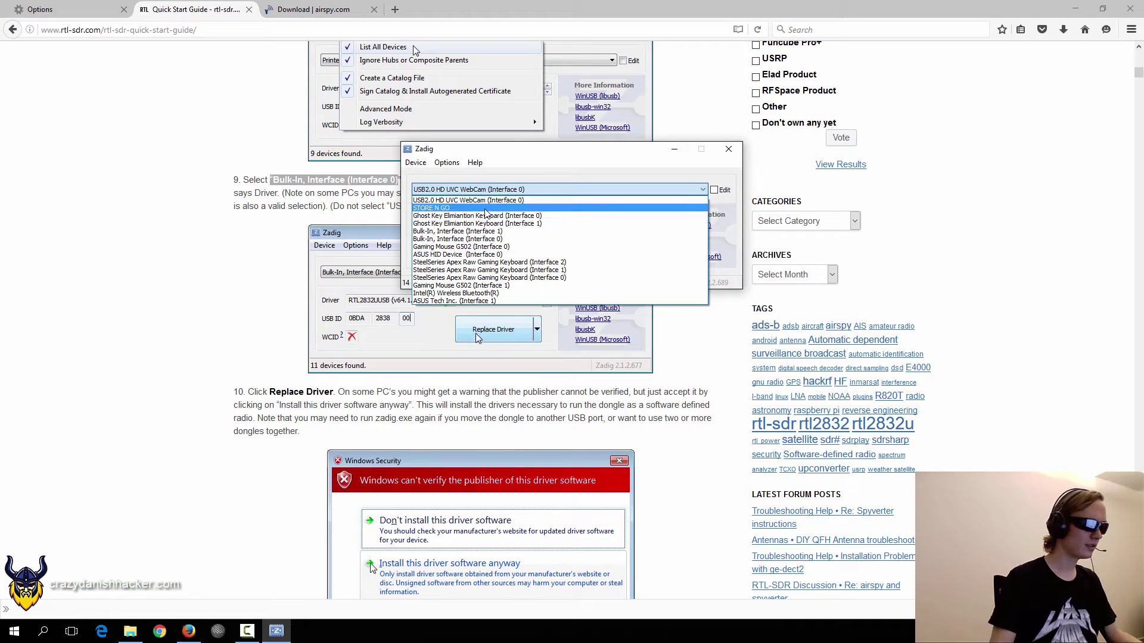
pyautogui.click(479, 239)
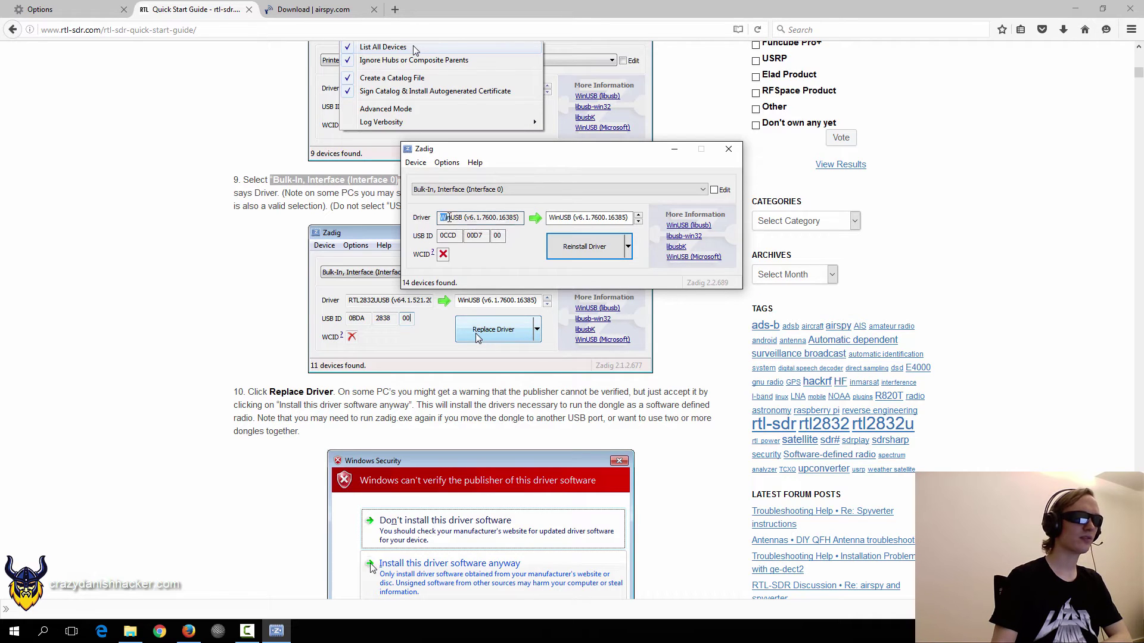
# Reinstall the WinUSB (v6.1.7600.16385) driver on it and dismiss the success message
pyautogui.doubleClick(457, 218)
pyautogui.moveTo(474, 218); pyautogui.dragTo(523, 217)
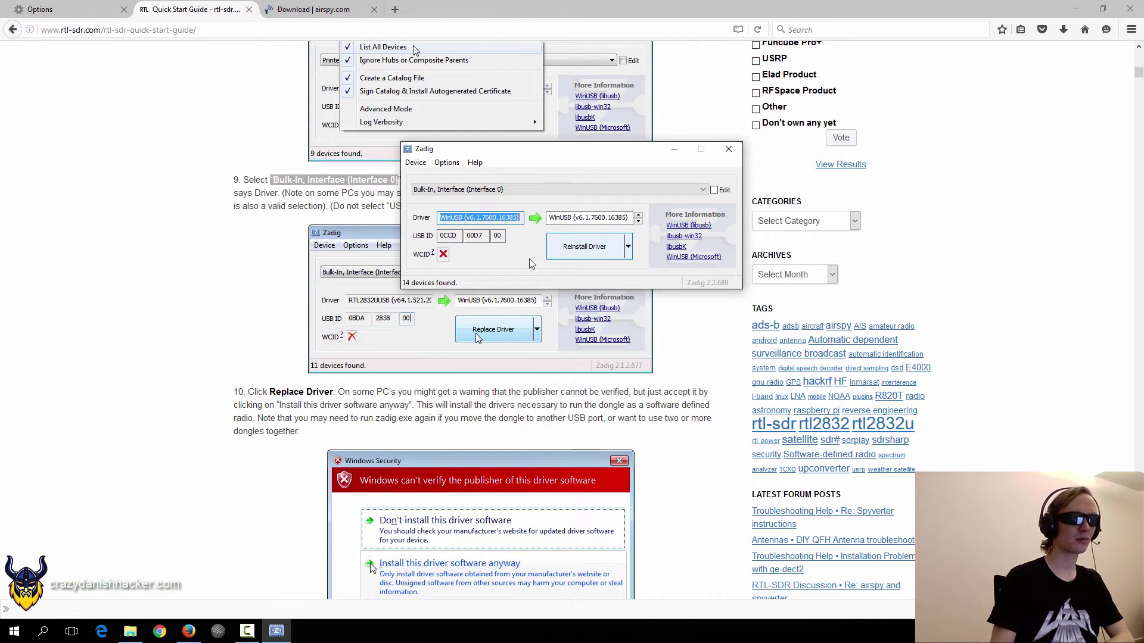
pyautogui.click(575, 252)
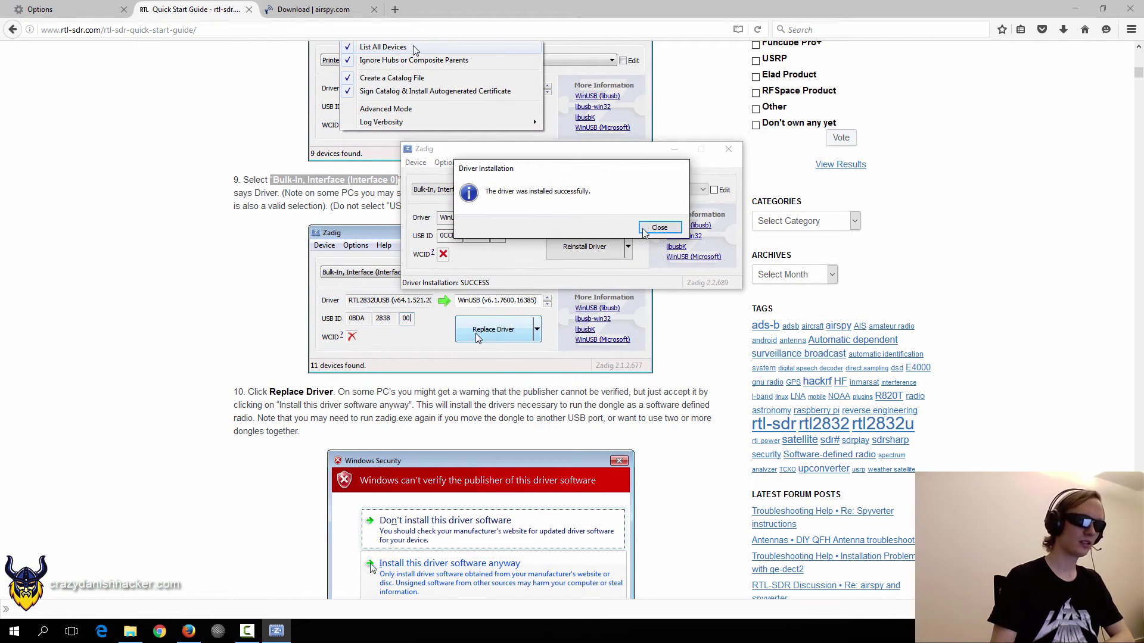
pyautogui.click(650, 229)
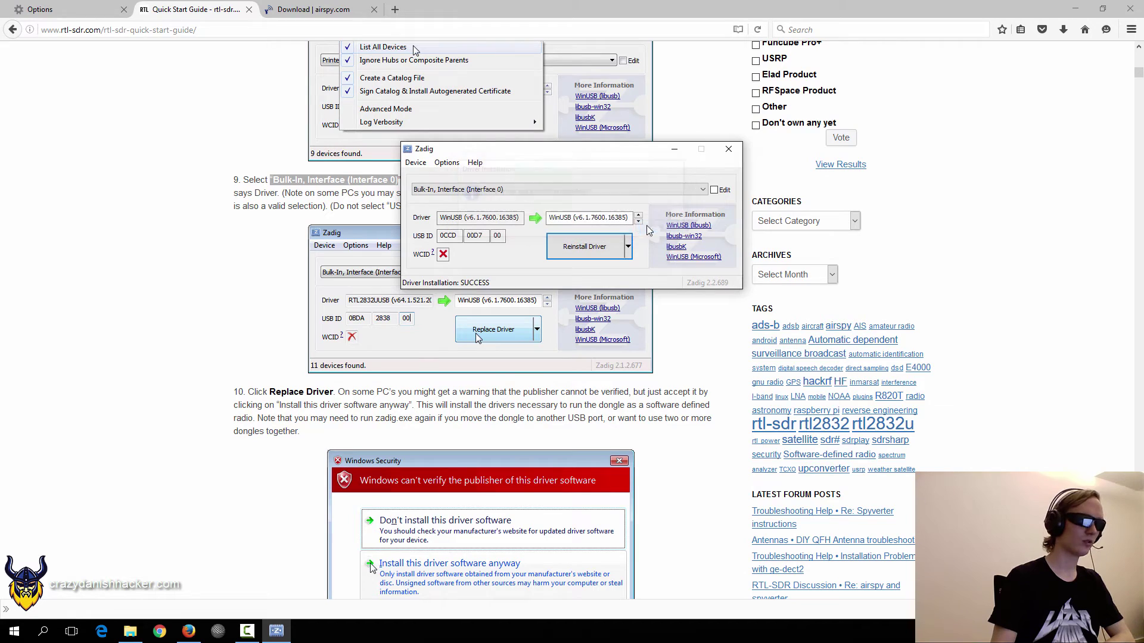
# Close Zadig and scroll the guide down to step 11
pyautogui.click(728, 149)
pyautogui.scroll(-5, 282, 326)
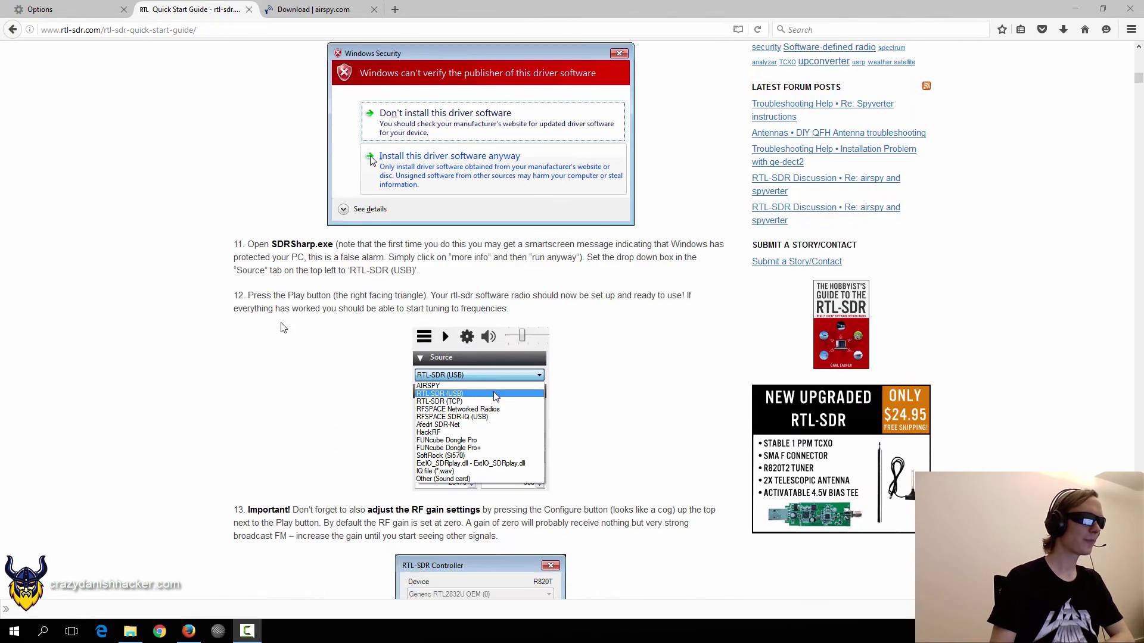
pyautogui.scroll(-5, 451, 352)
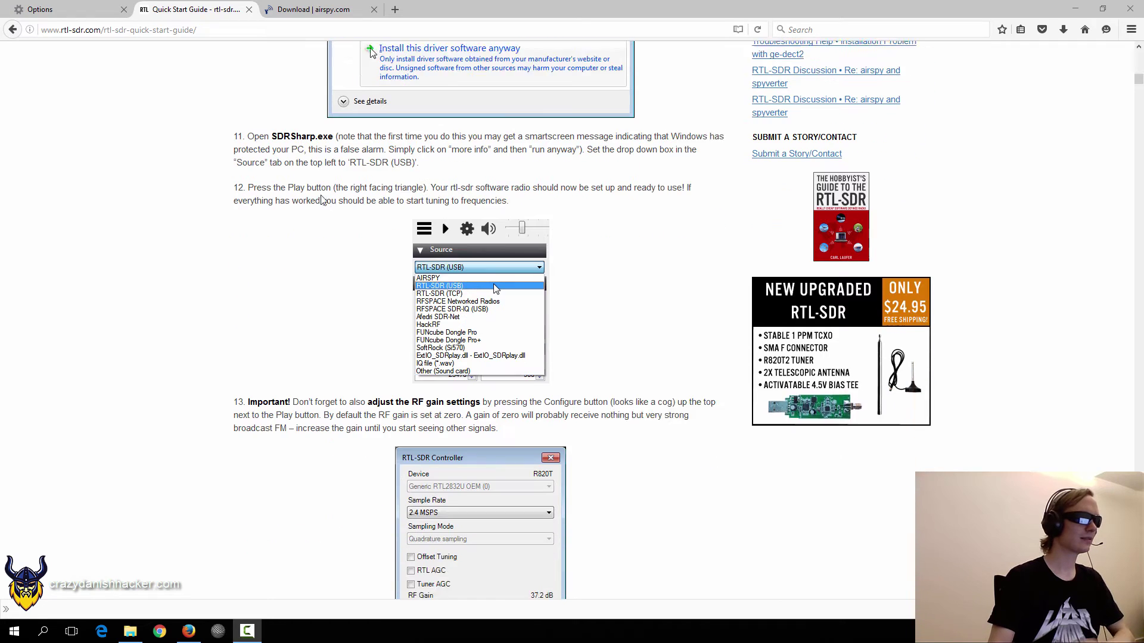
# Return to the RTLSDR_ folder in File Explorer and select SDRSharp.exe
pyautogui.click(131, 633)
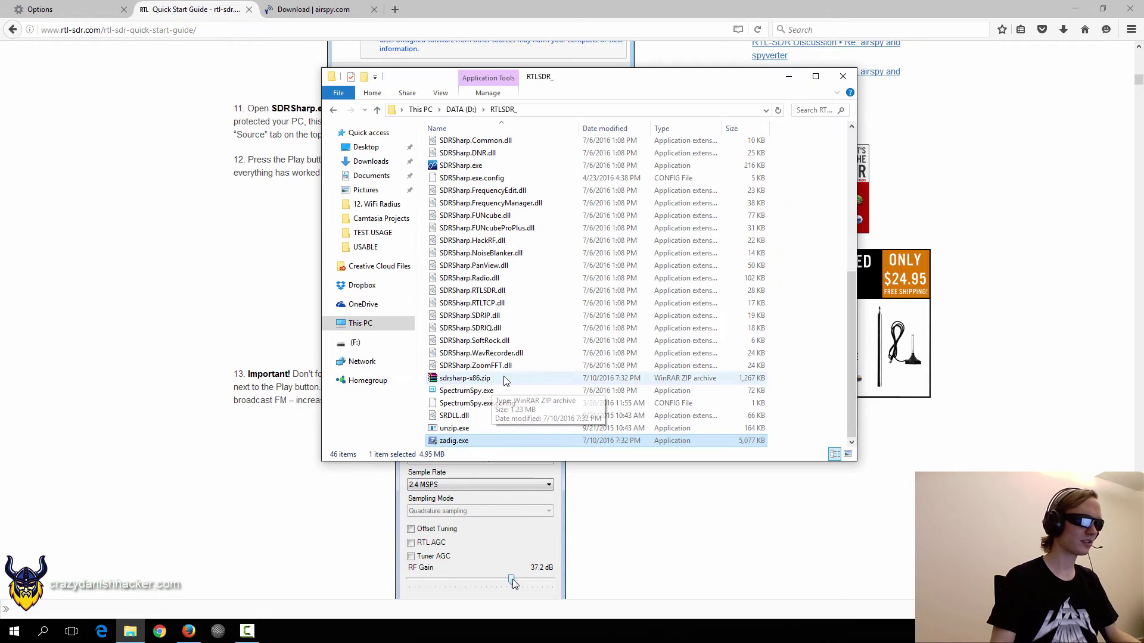
pyautogui.scroll(2, 489, 369)
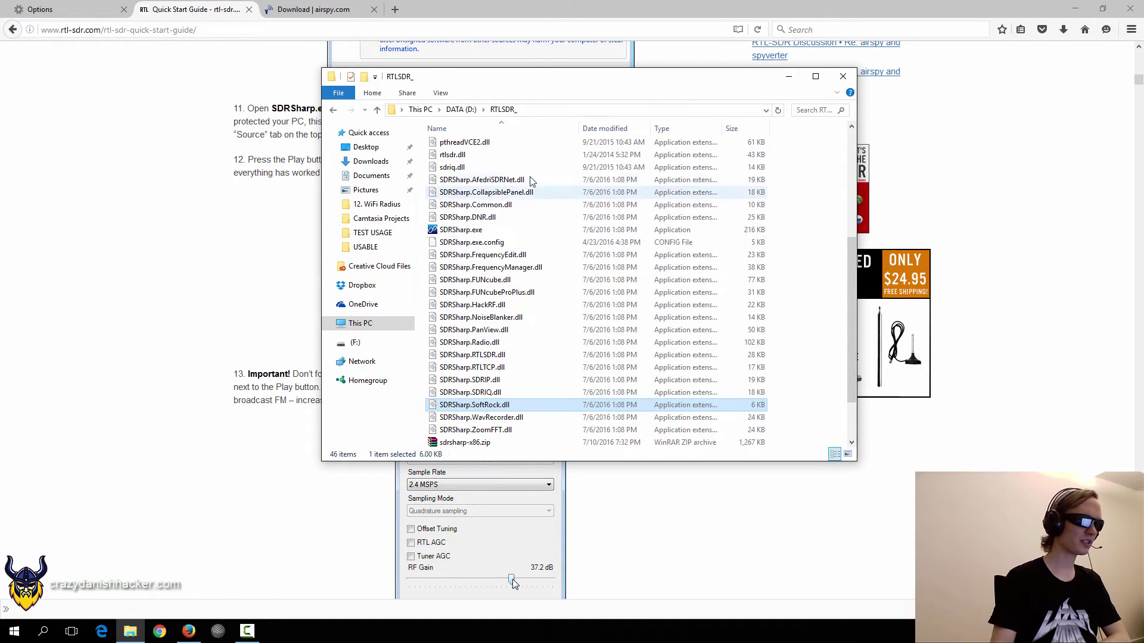
pyautogui.click(503, 242)
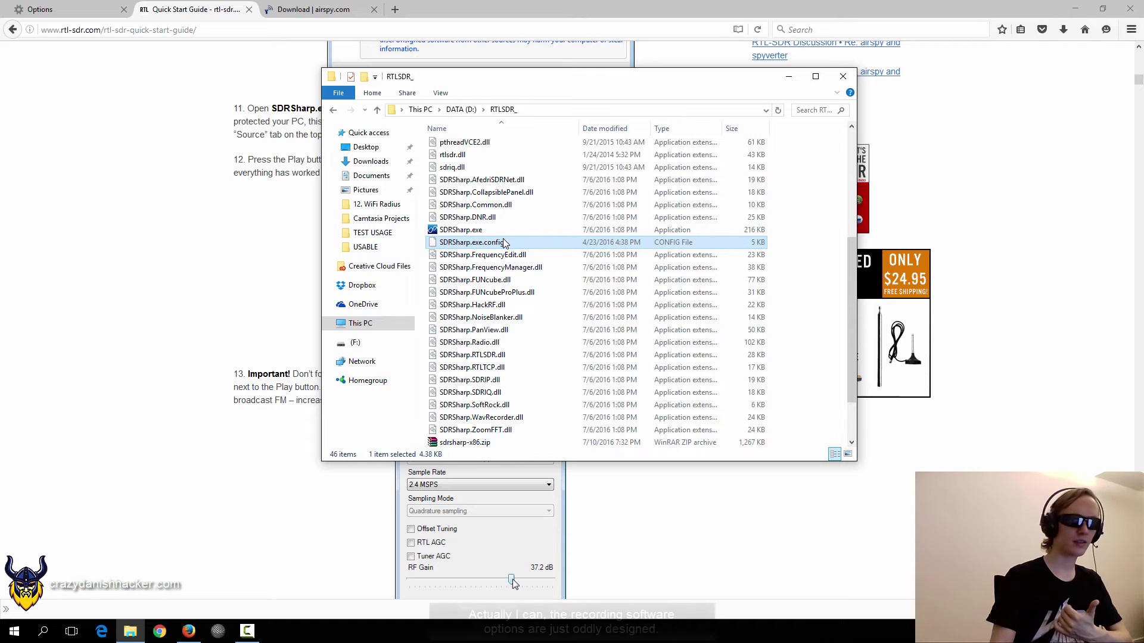
pyautogui.click(468, 233)
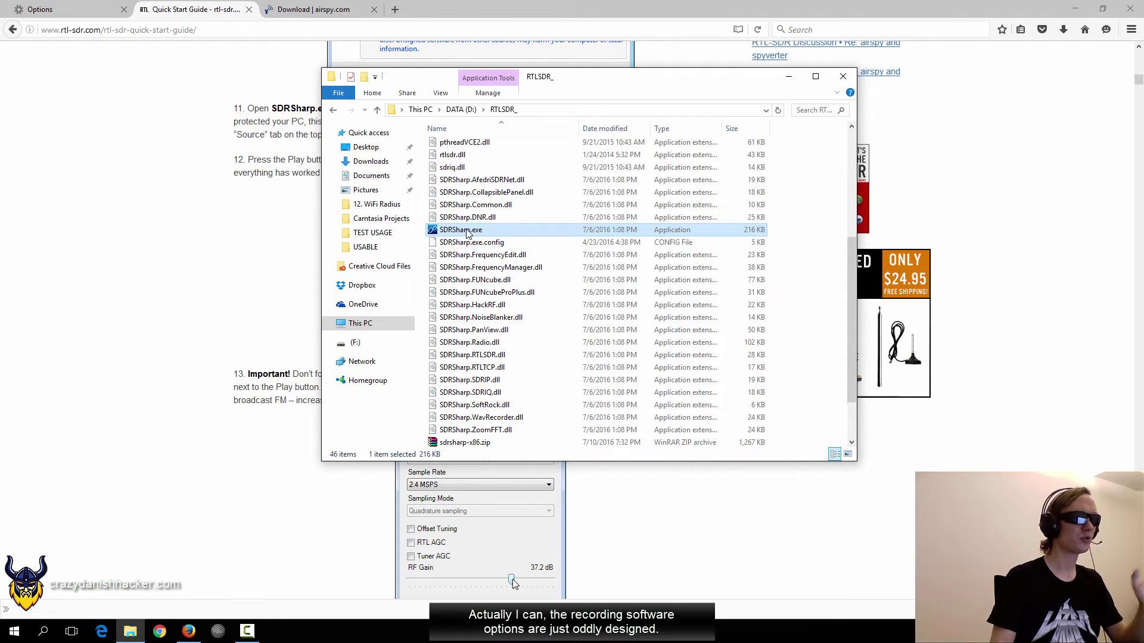
# Launch SDRSharp.exe, centre its window, and change the source from AIRSPY to RTL-SDR (USB)
pyautogui.doubleClick(467, 233)
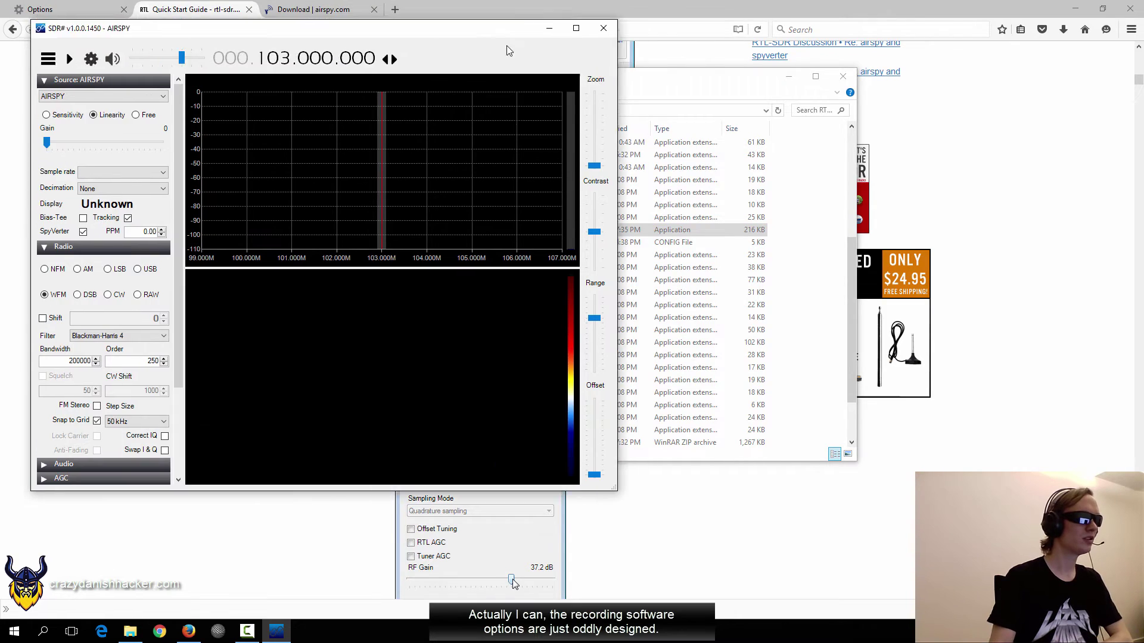
pyautogui.moveTo(510, 28); pyautogui.dragTo(766, 58)
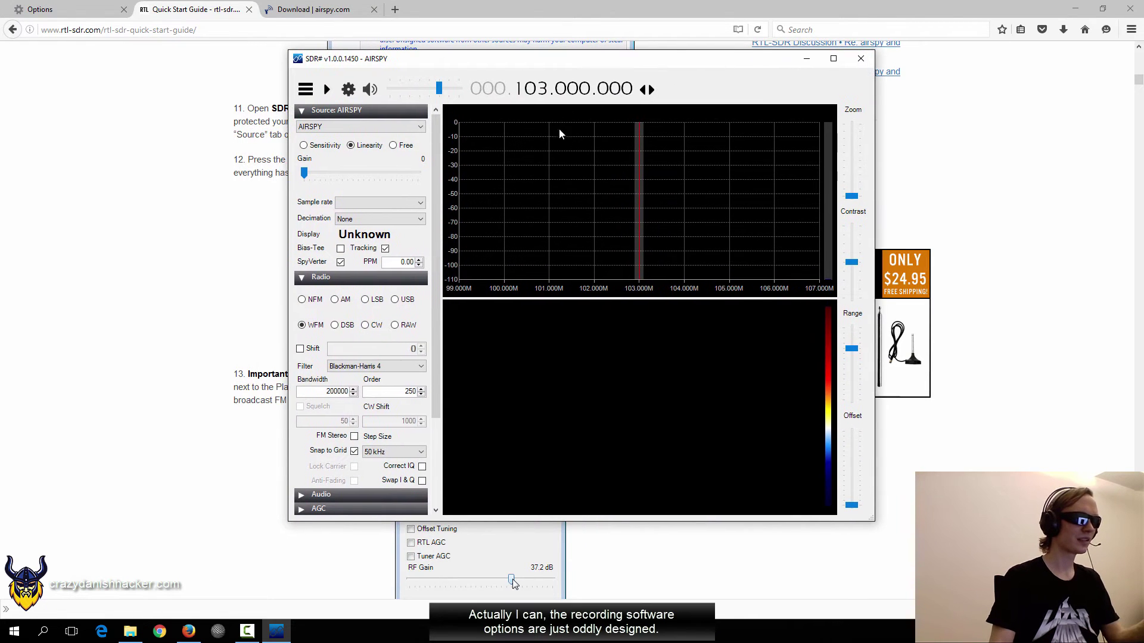
pyautogui.moveTo(654, 57); pyautogui.dragTo(626, 34)
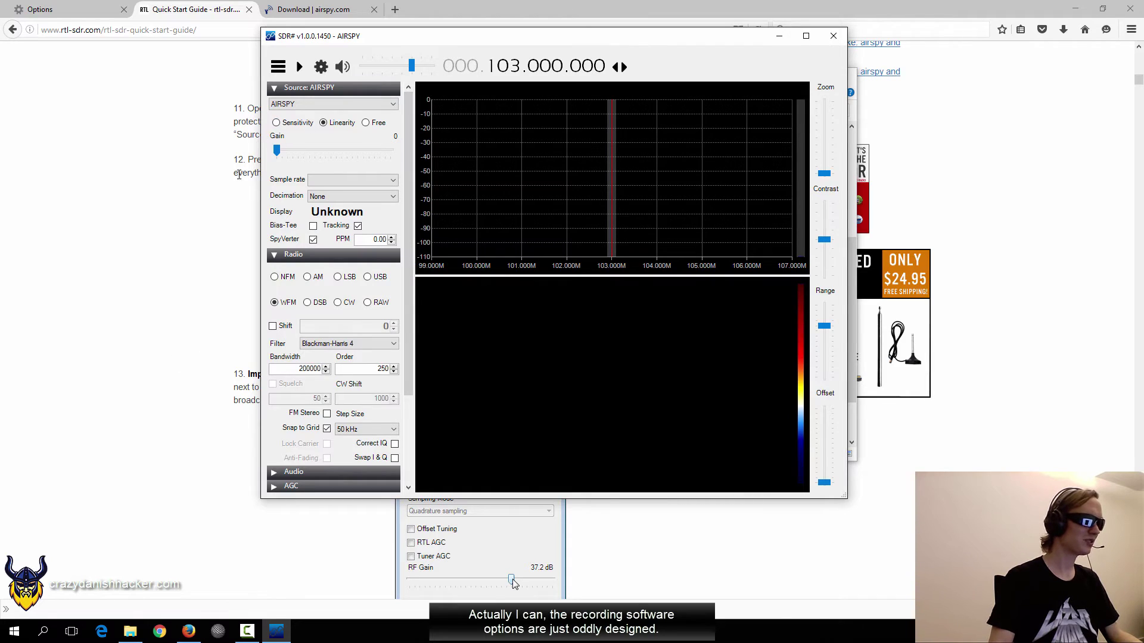
pyautogui.click(305, 107)
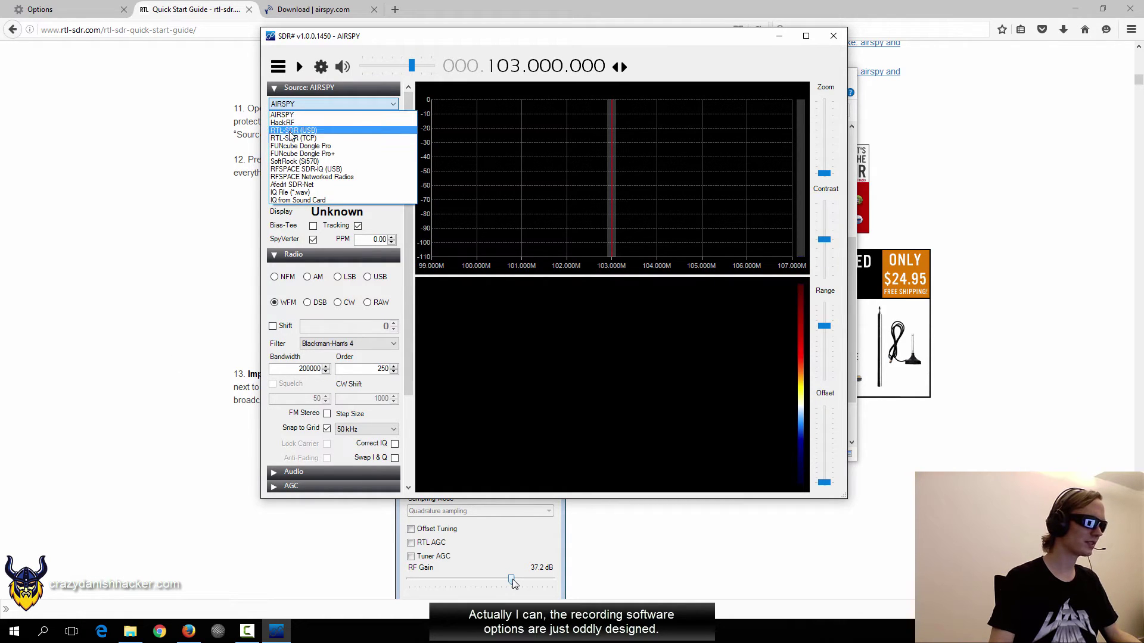
pyautogui.click(293, 131)
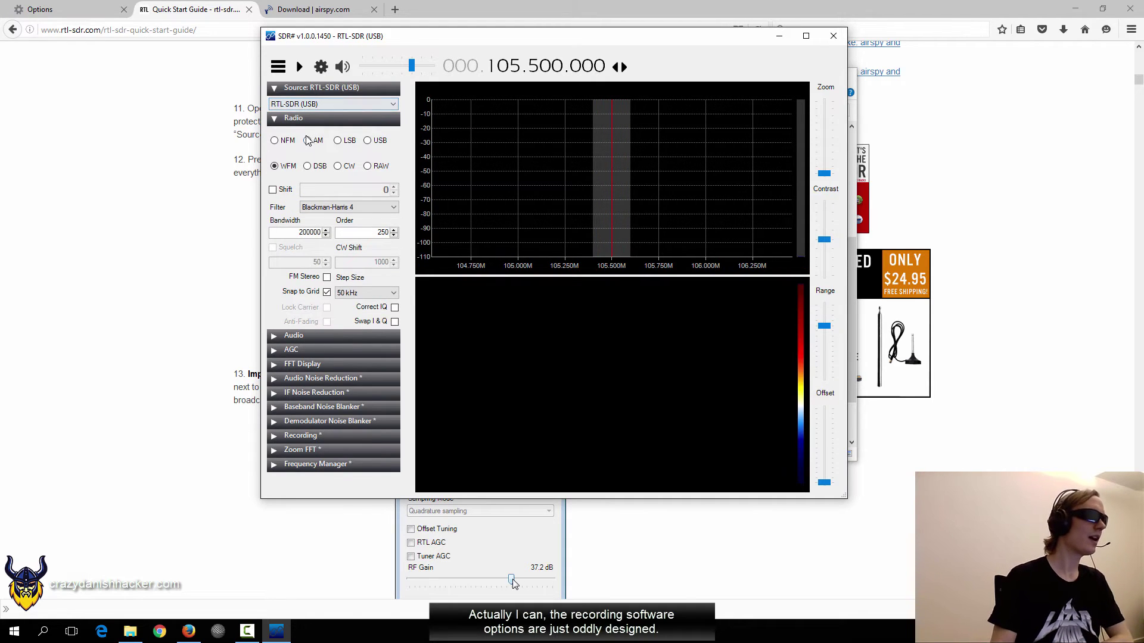
# Start reception and tune down from 105.500.000 to 96.500.000
pyautogui.click(299, 67)
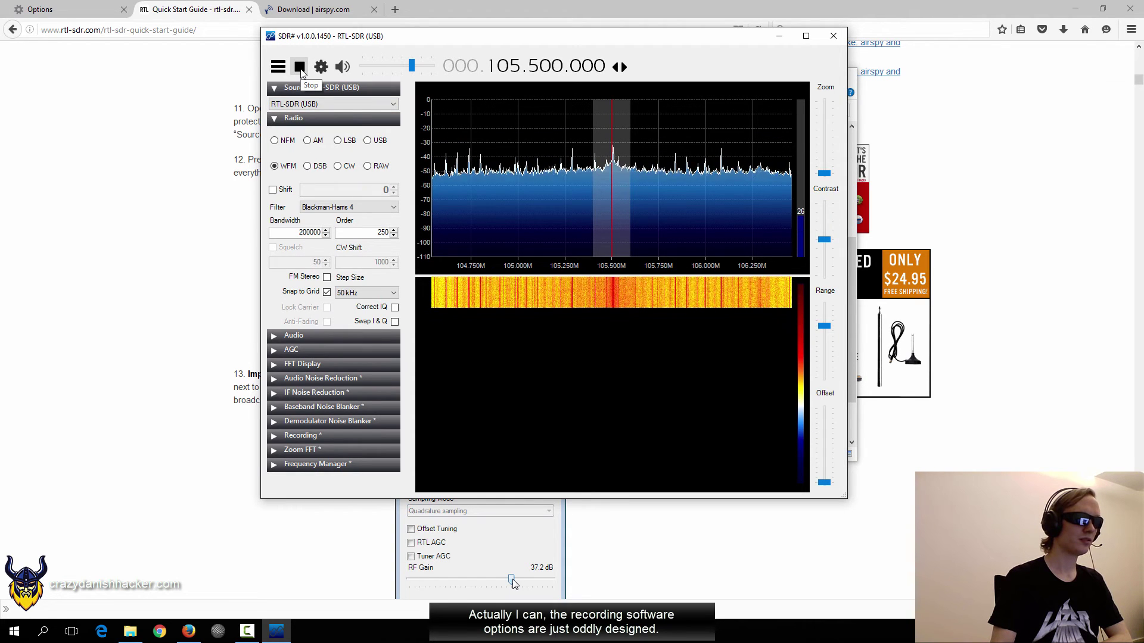
pyautogui.click(300, 69)
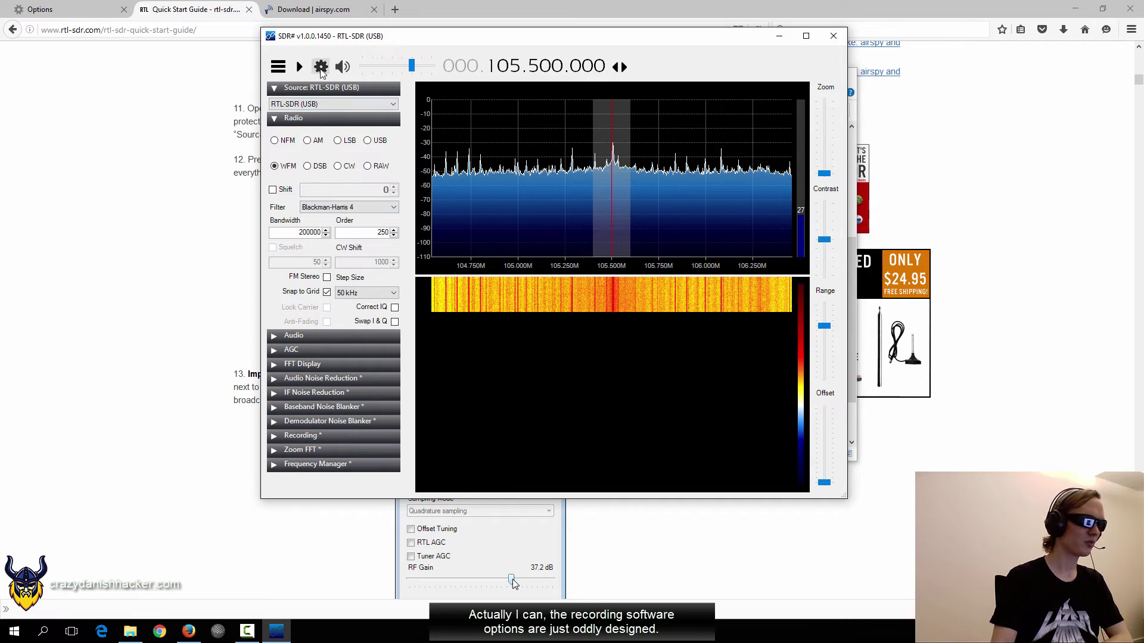
pyautogui.click(301, 68)
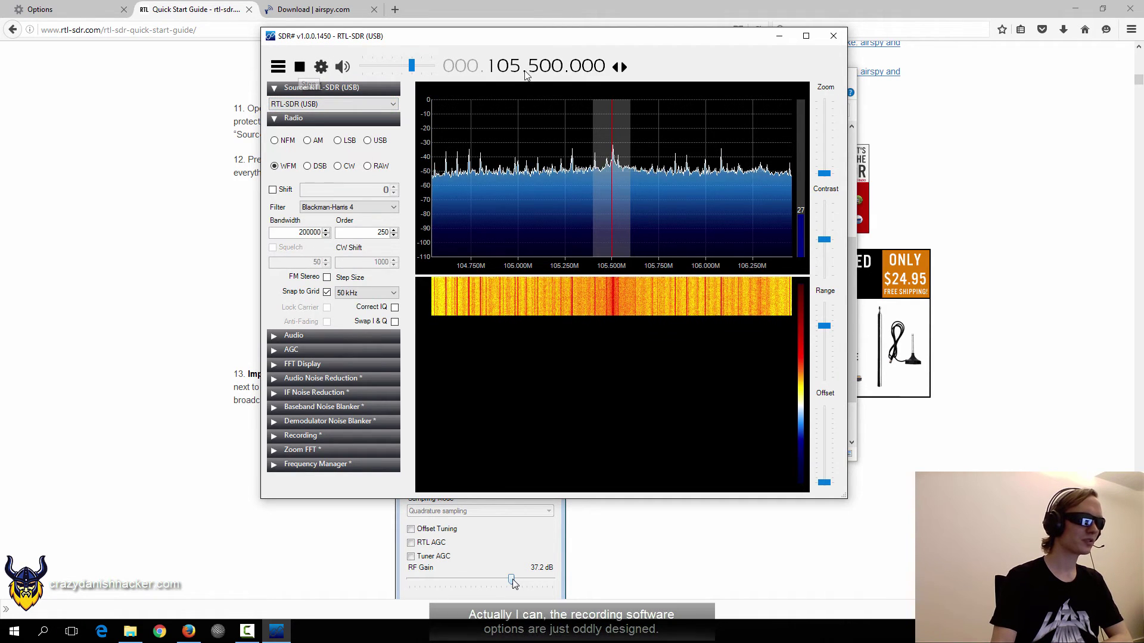
pyautogui.click(514, 71)
pyautogui.scroll(-7, 515, 70)
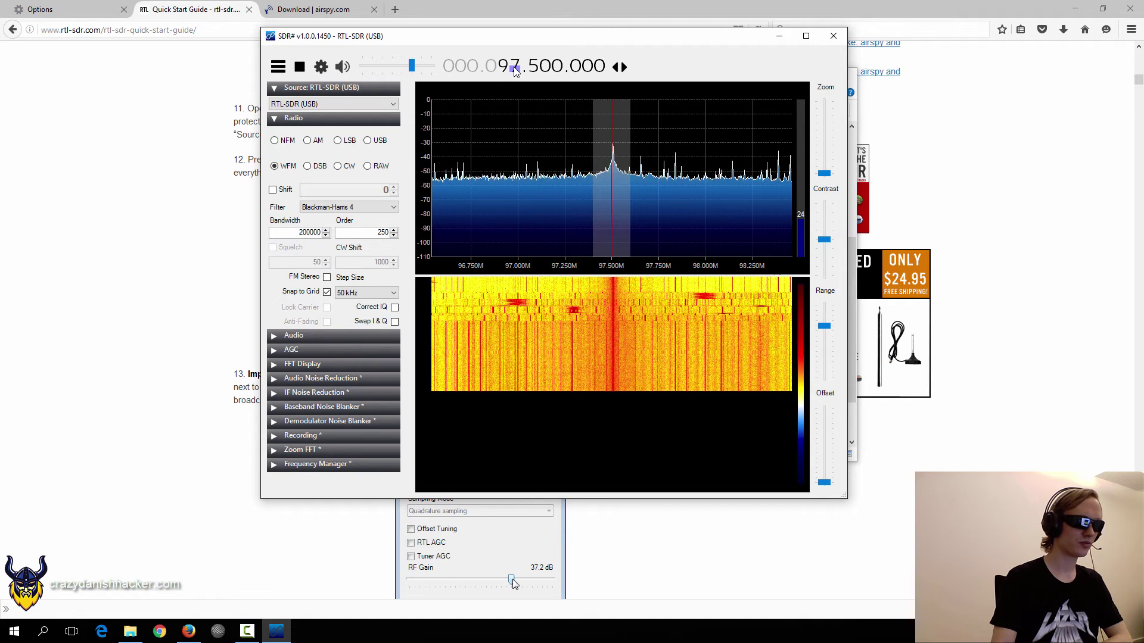
pyautogui.scroll(-1, 515, 70)
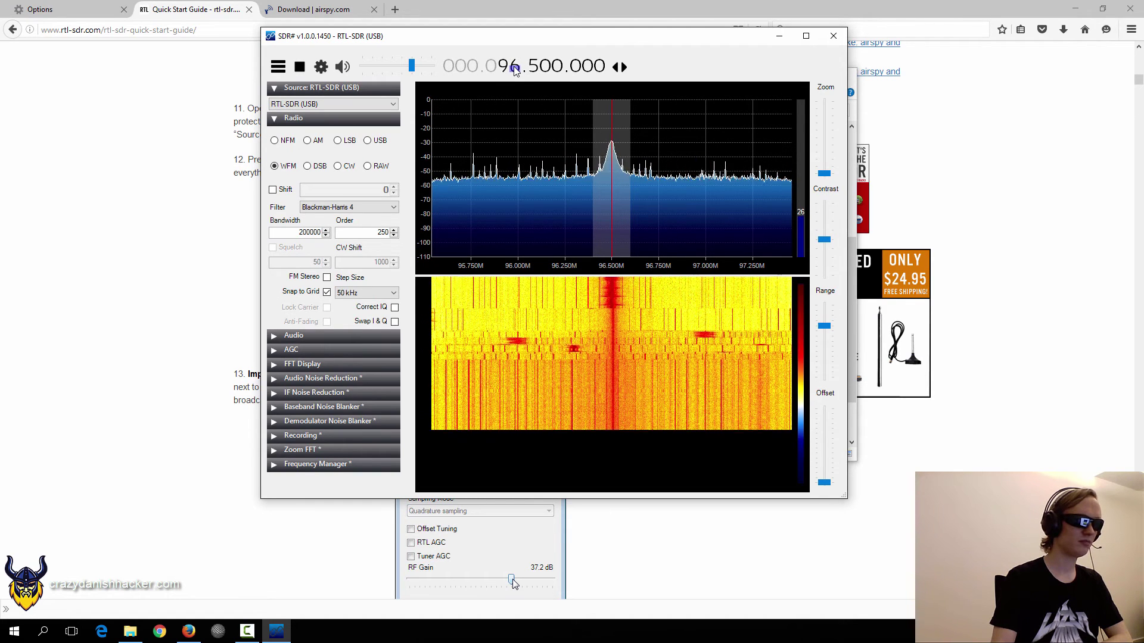
# Hide and restore the settings panel, then stop reception
pyautogui.click(279, 67)
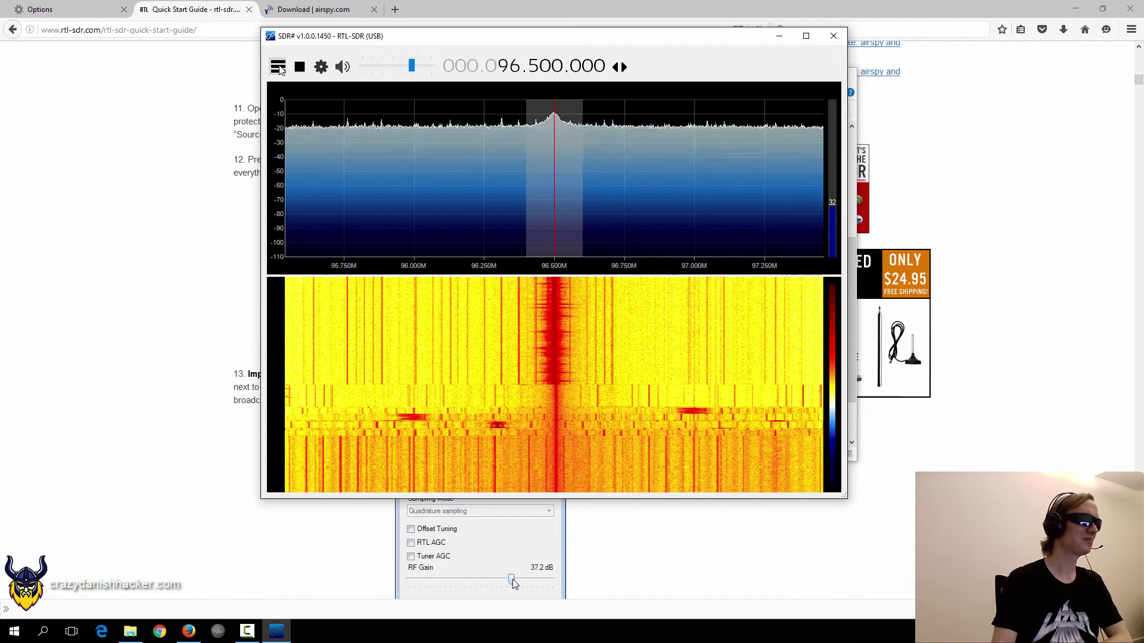
pyautogui.click(283, 65)
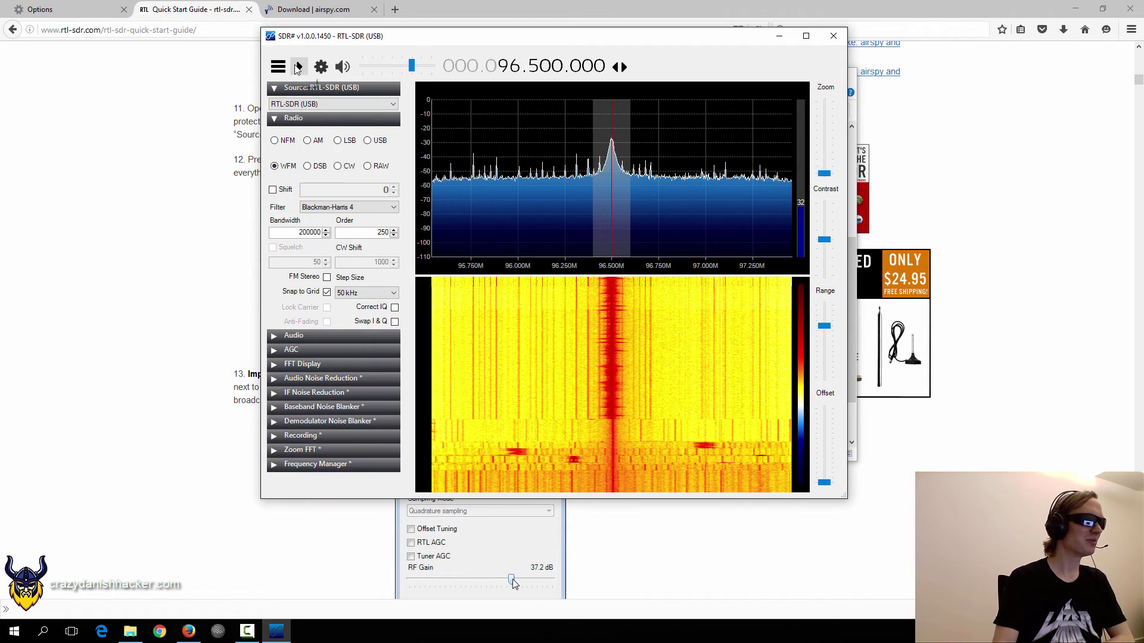
pyautogui.click(299, 66)
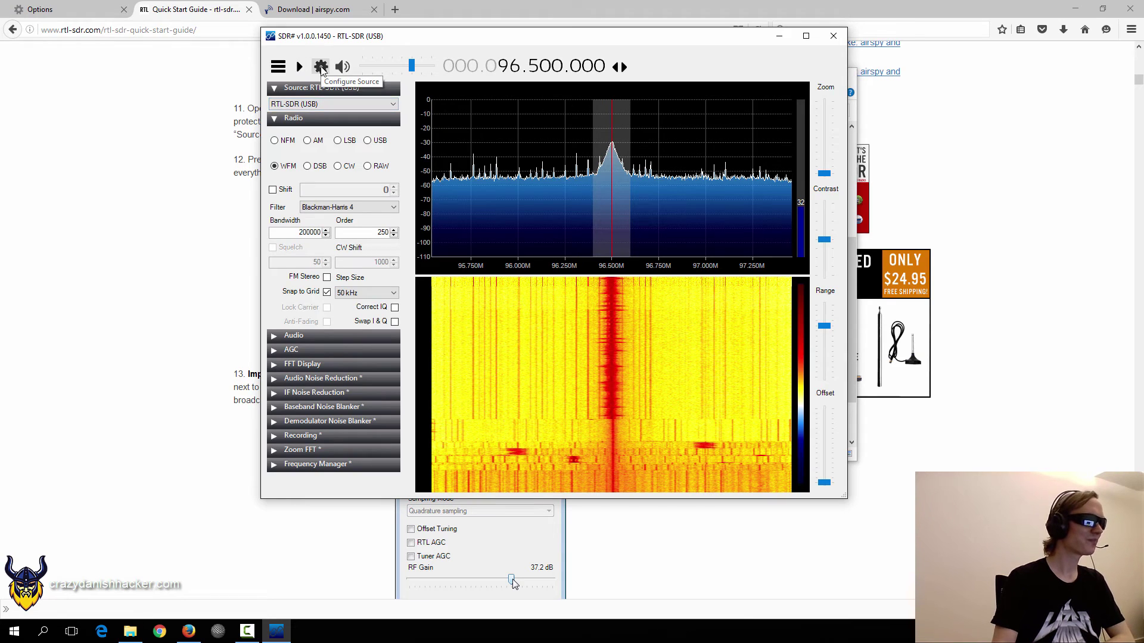
# Following the guide, raise RF Gain in the RTL-SDR settings from -1 dB to 29 dB
pyautogui.click(129, 304)
pyautogui.scroll(-8, 131, 303)
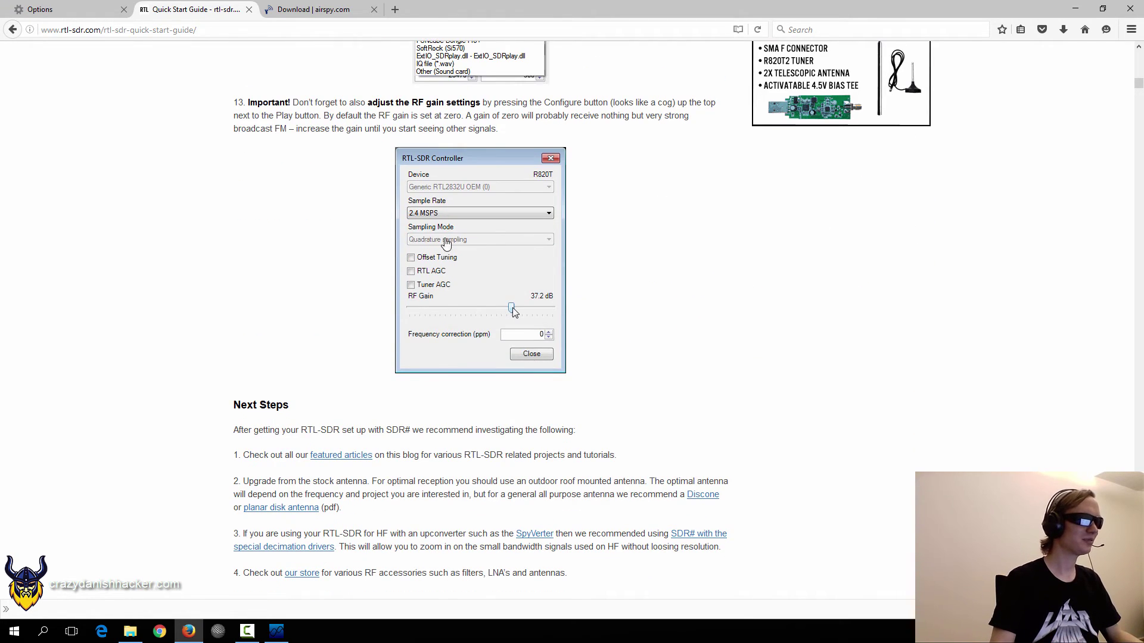
pyautogui.hotkey('alt', 'Tab')
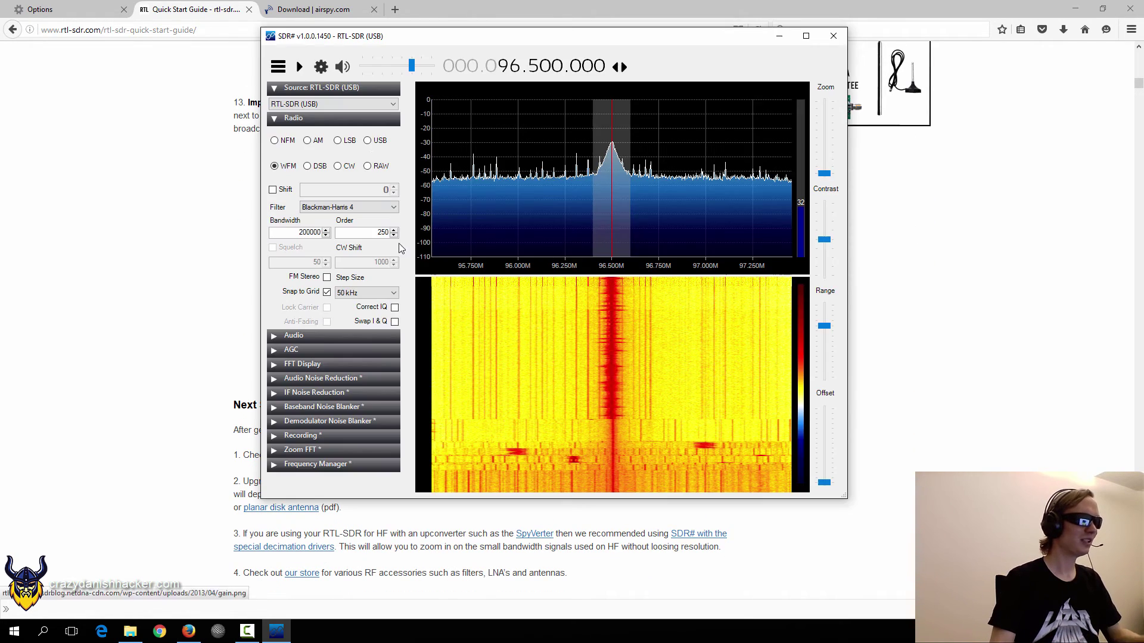
pyautogui.click(320, 66)
pyautogui.moveTo(194, 119); pyautogui.dragTo(507, 121)
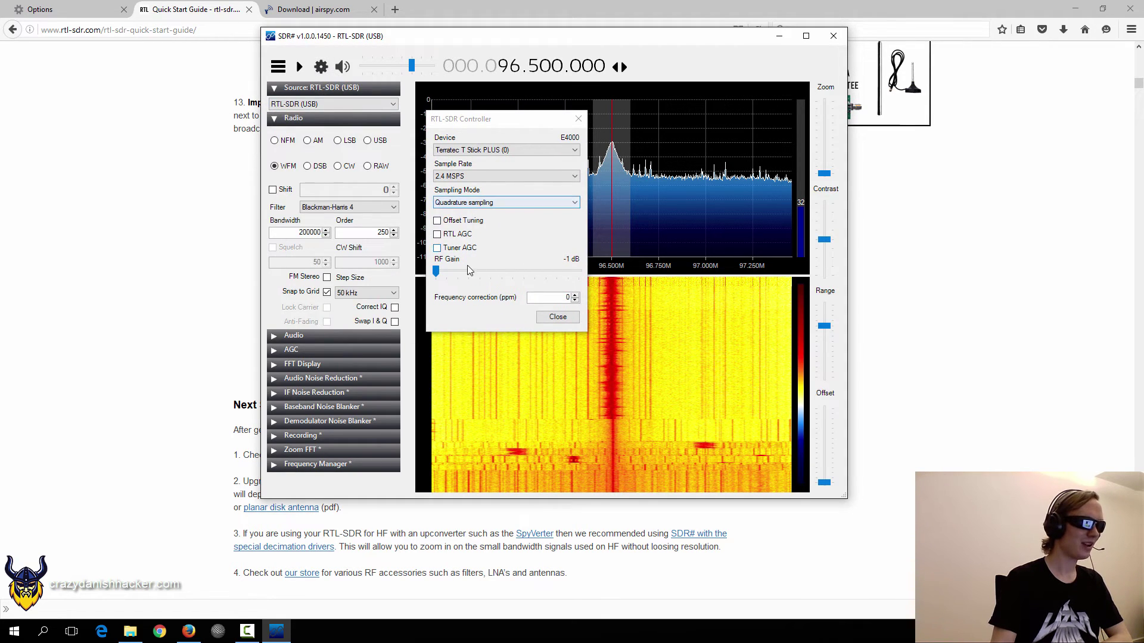
pyautogui.moveTo(441, 278)
pyautogui.mouseDown()
pyautogui.moveTo(551, 280)
pyautogui.moveTo(433, 281)
pyautogui.mouseUp()
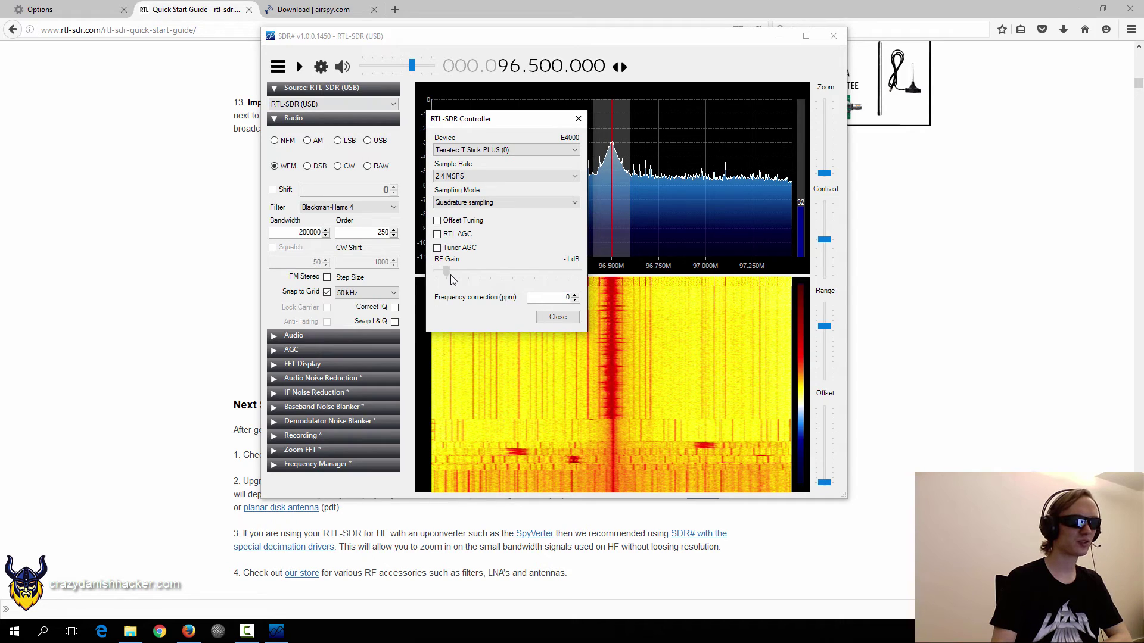
pyautogui.moveTo(451, 277); pyautogui.dragTo(577, 273)
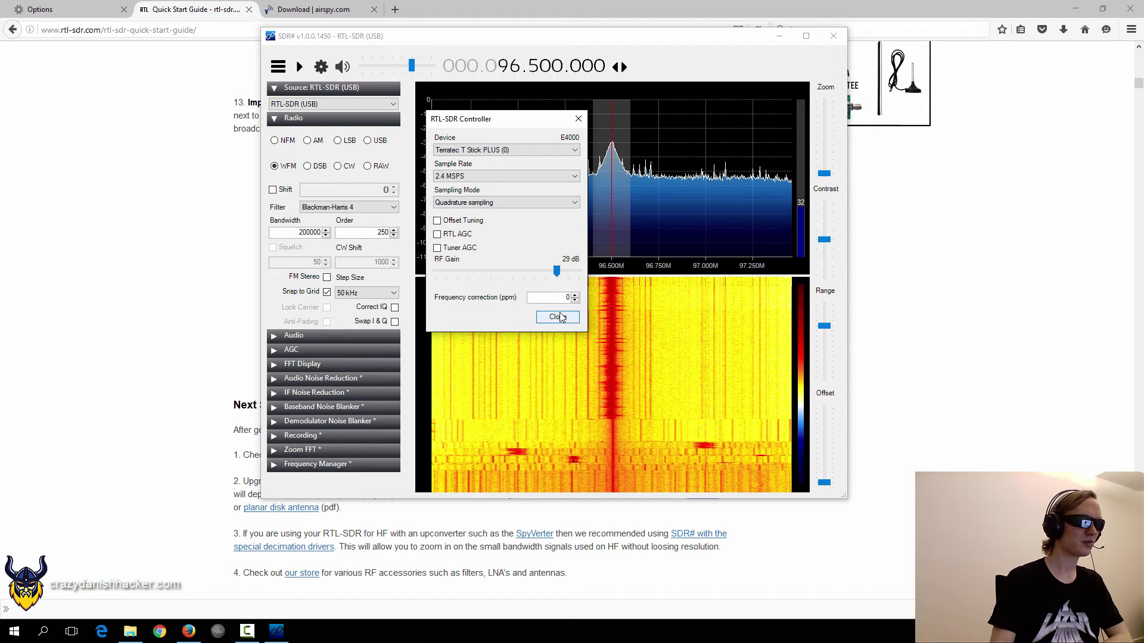
pyautogui.click(561, 318)
# Play 96.5 MHz, narrow the spectrum's dB range and offset, zoom in on the station, then stop
pyautogui.click(300, 66)
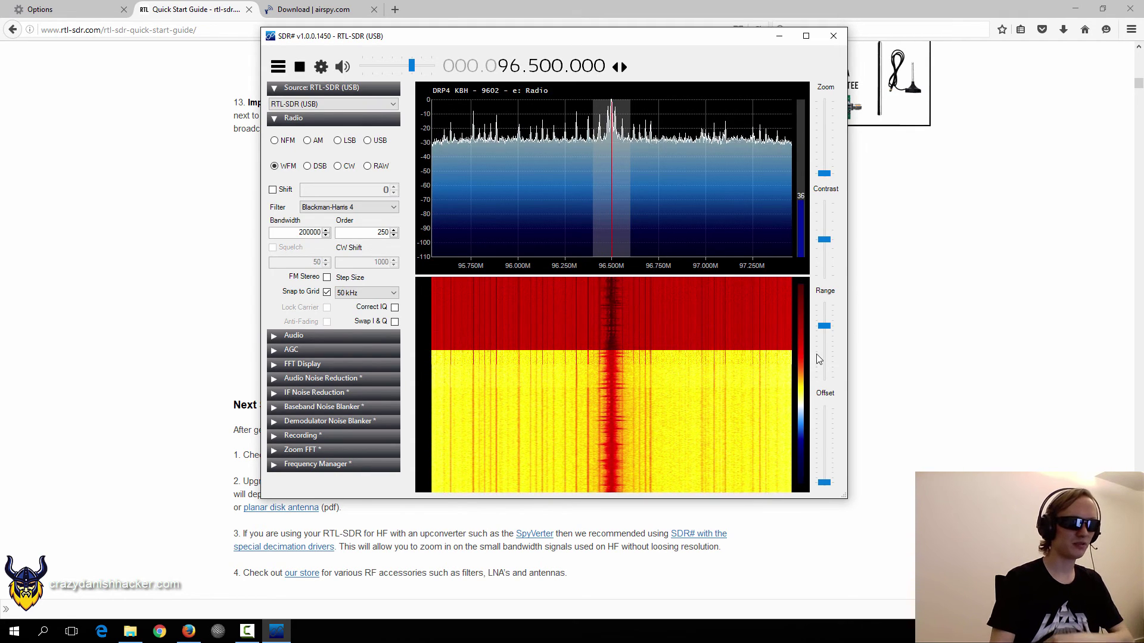
pyautogui.moveTo(827, 330); pyautogui.dragTo(828, 357)
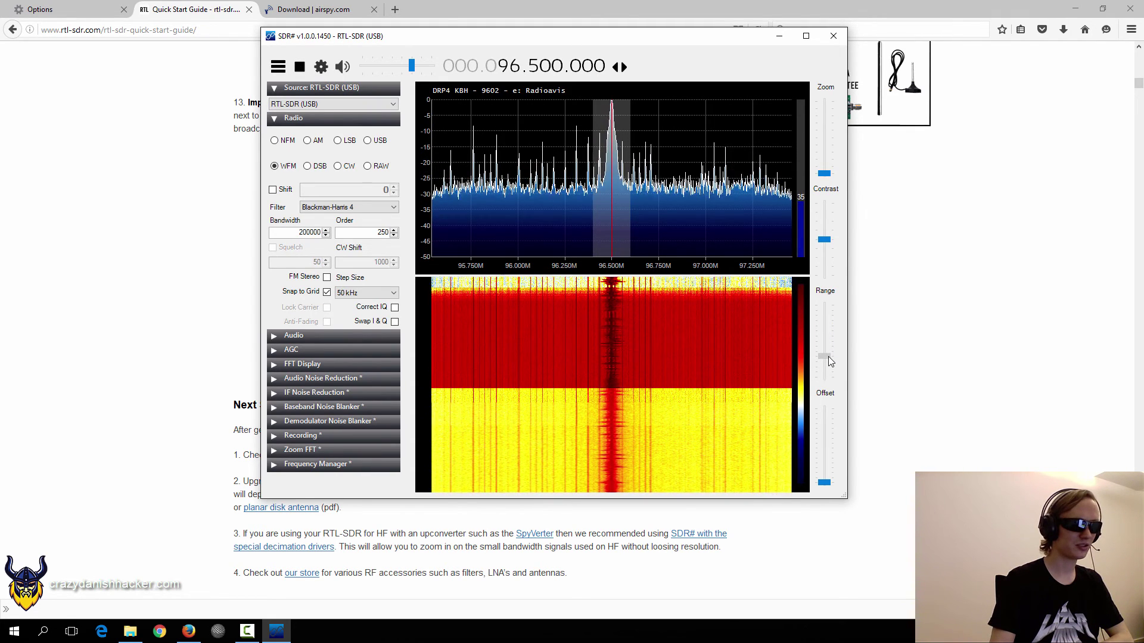
pyautogui.moveTo(825, 481)
pyautogui.mouseDown()
pyautogui.moveTo(826, 472)
pyautogui.moveTo(827, 482)
pyautogui.mouseUp()
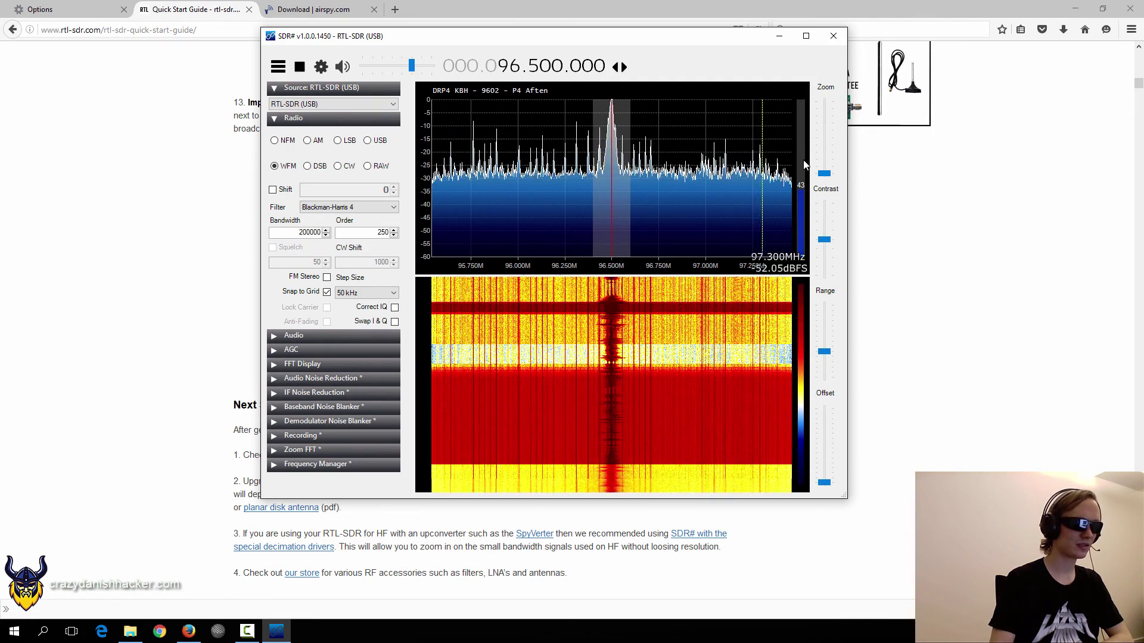
pyautogui.moveTo(824, 352); pyautogui.dragTo(823, 364)
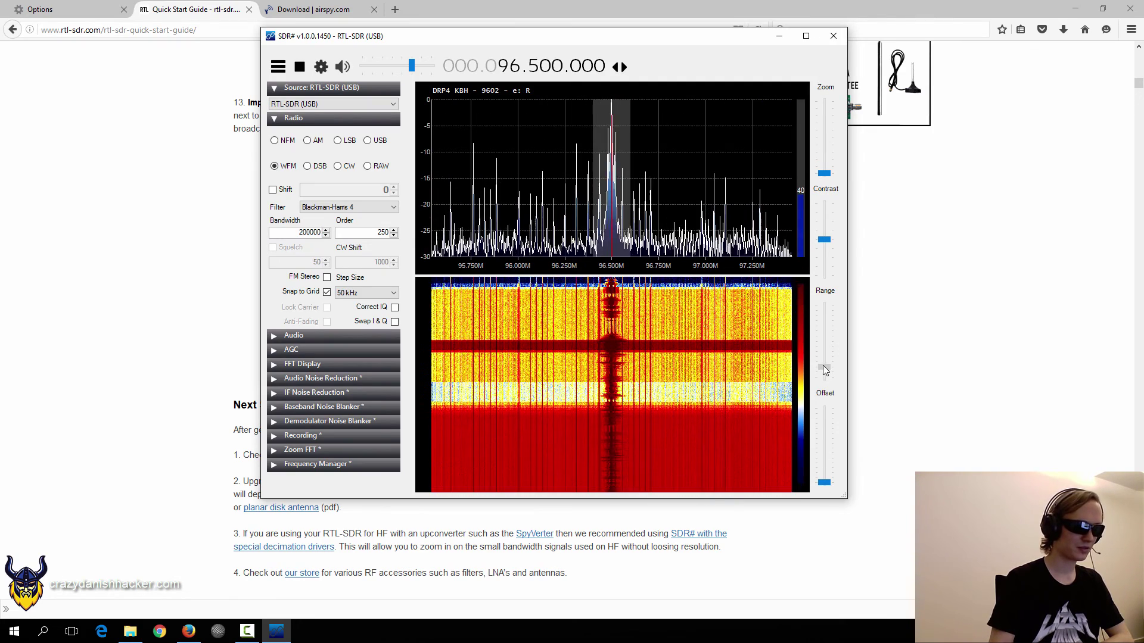
pyautogui.moveTo(823, 174); pyautogui.dragTo(826, 158)
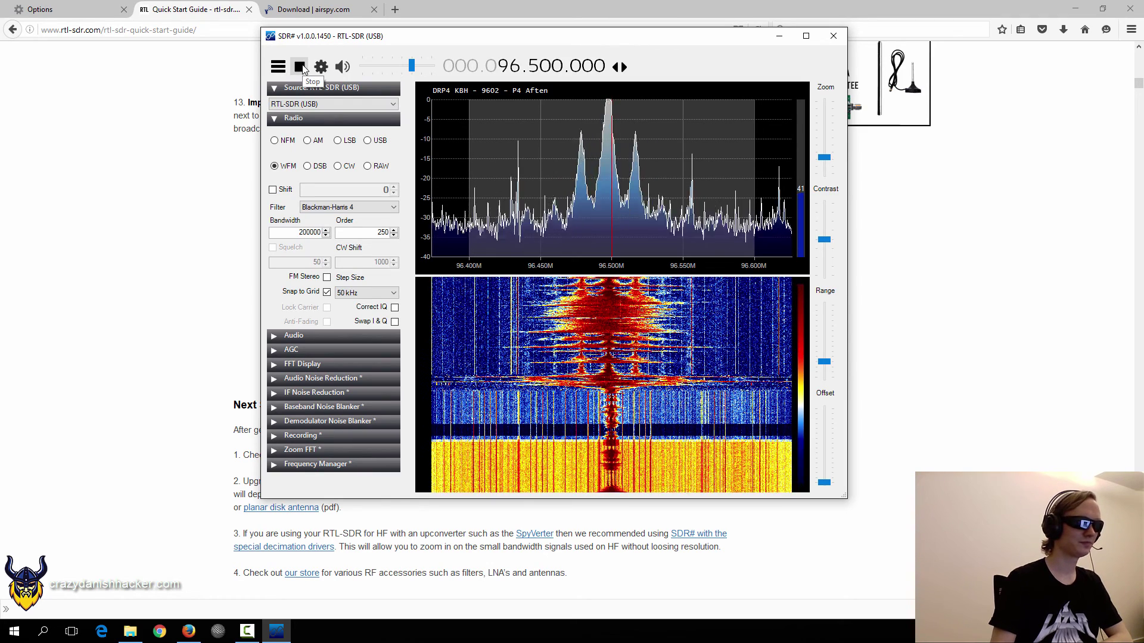
pyautogui.click(301, 70)
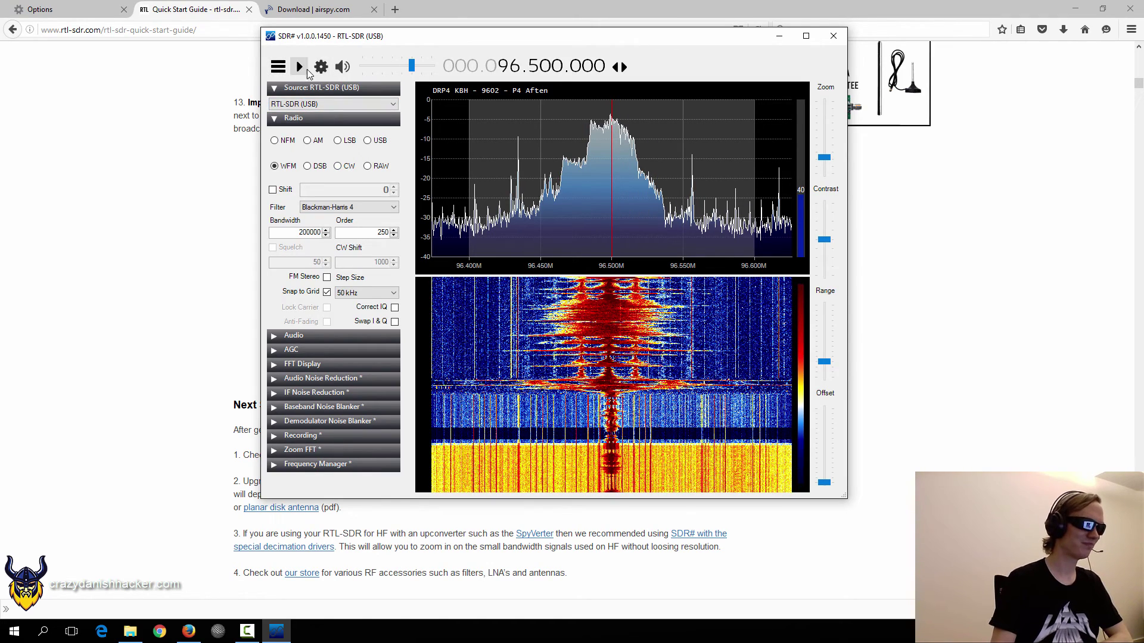